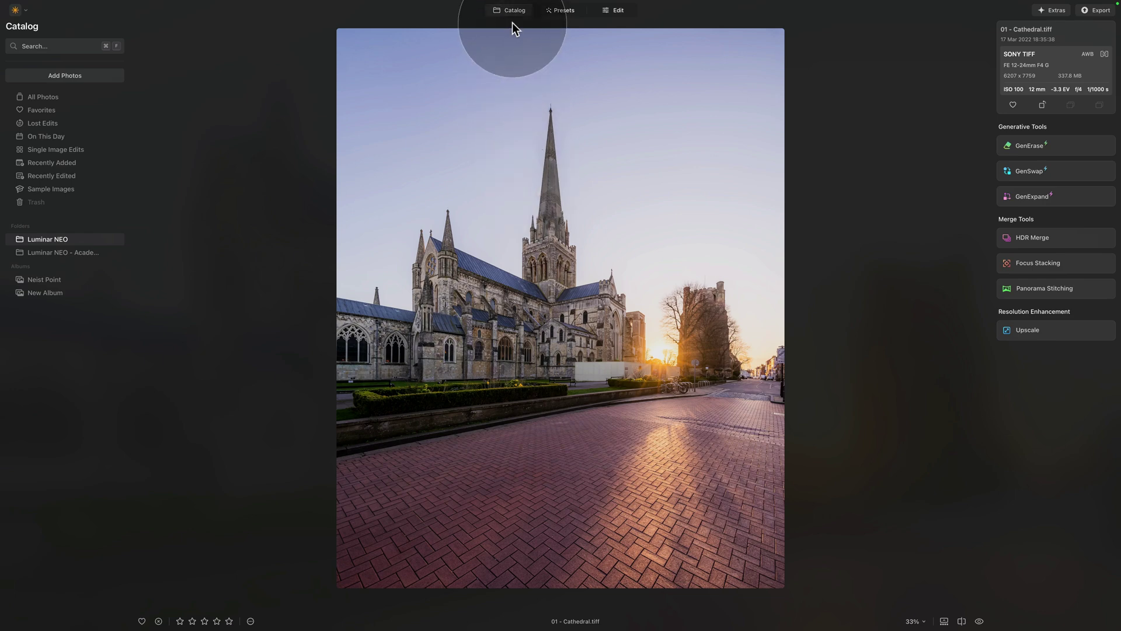
- Open the Presets module to see suggested presets like Stormy Drama and Rainy Day for 01 - Cathedral.tiff
left_click(564, 12)
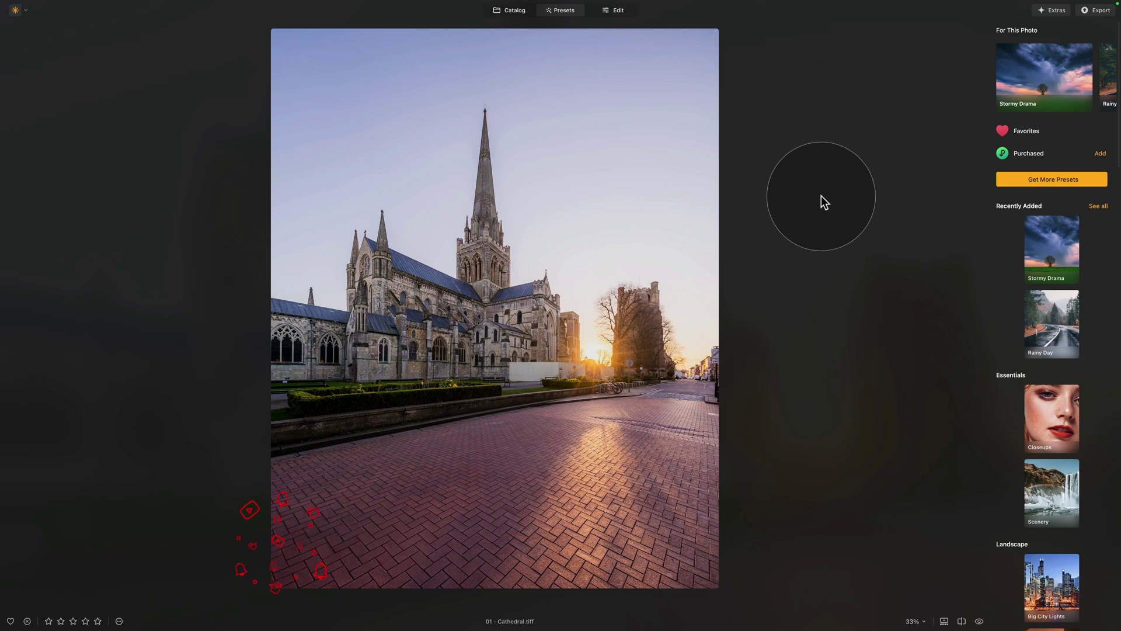
- Move 01 - Cathedral.tiff into the Edit module and scroll through the tool categories
left_click(617, 11)
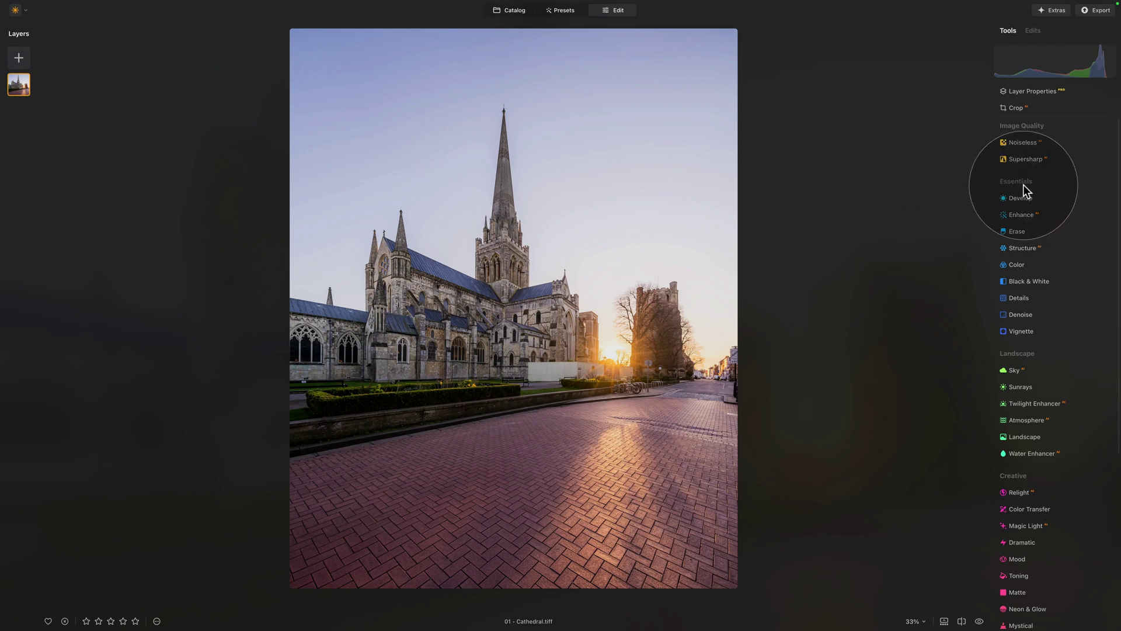
scroll(1052, 250, "down", 4)
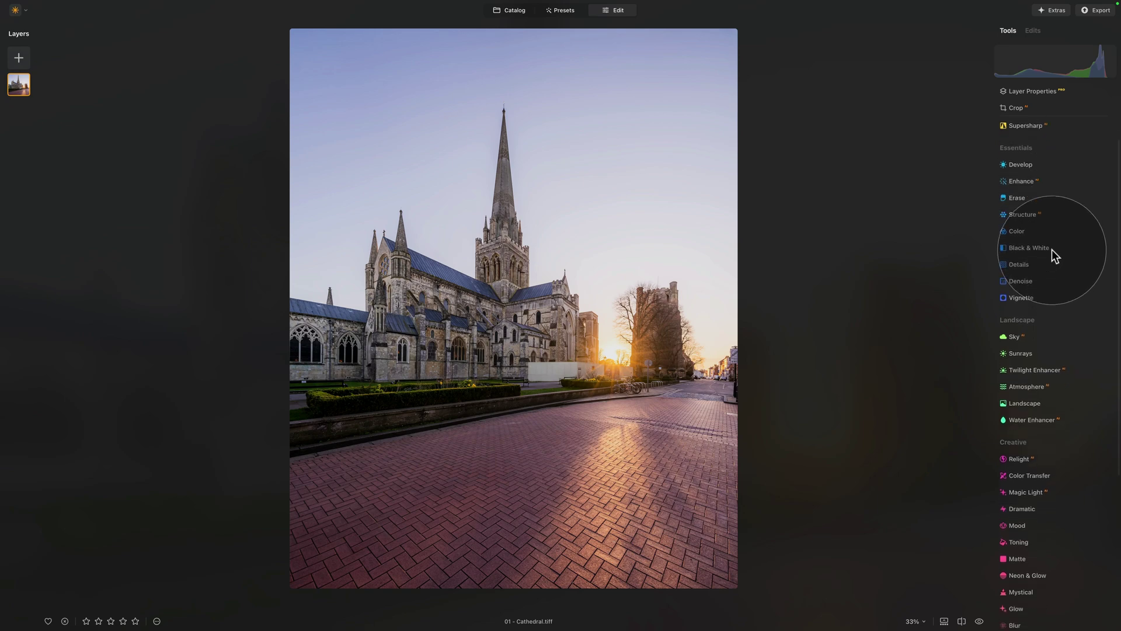
scroll(1056, 298, "down", 6)
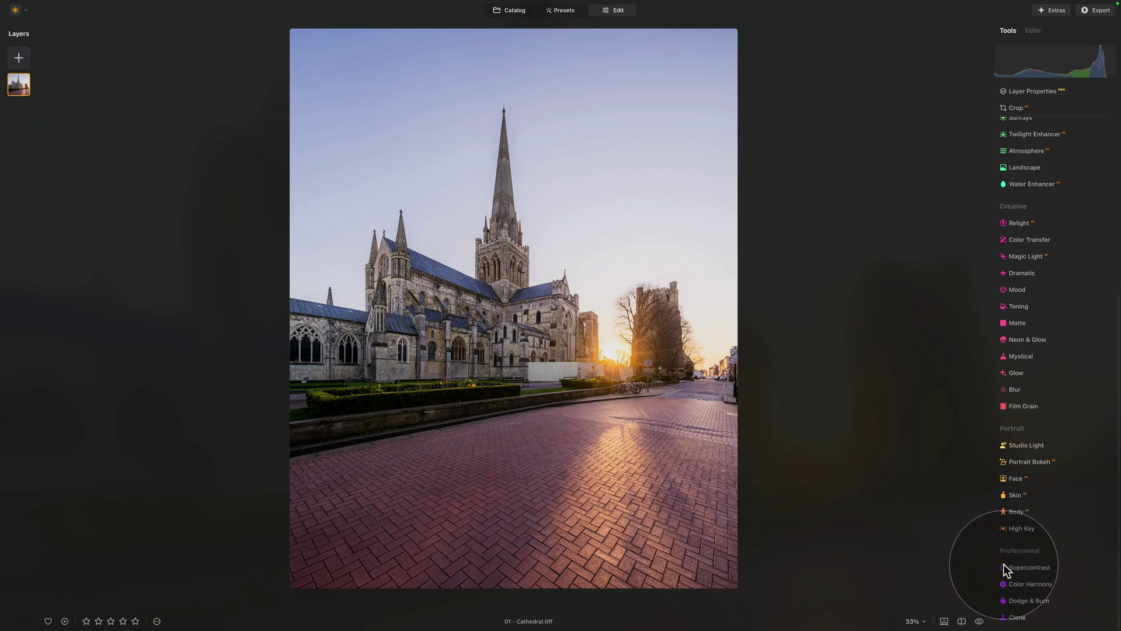
scroll(1024, 565, "up", 5)
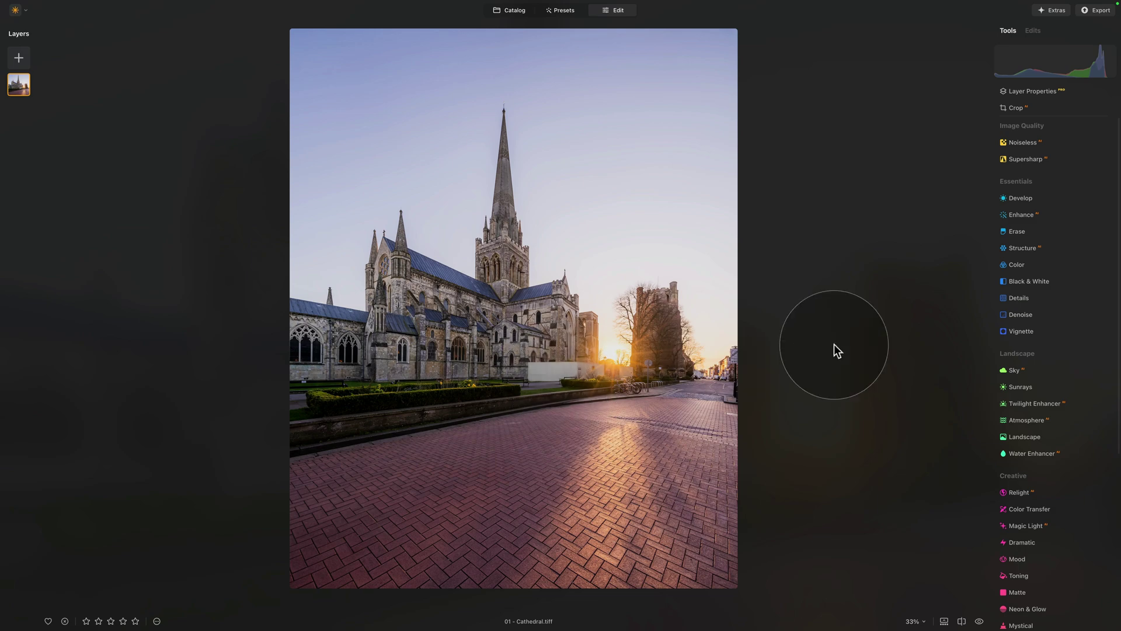
left_click(1024, 197)
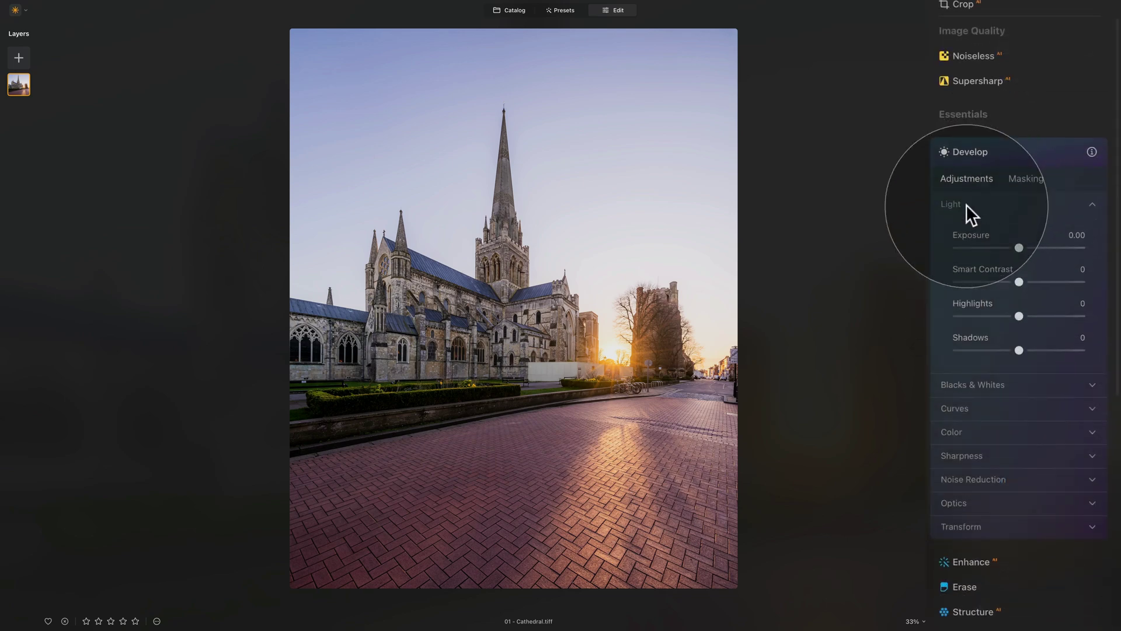
left_click(965, 203)
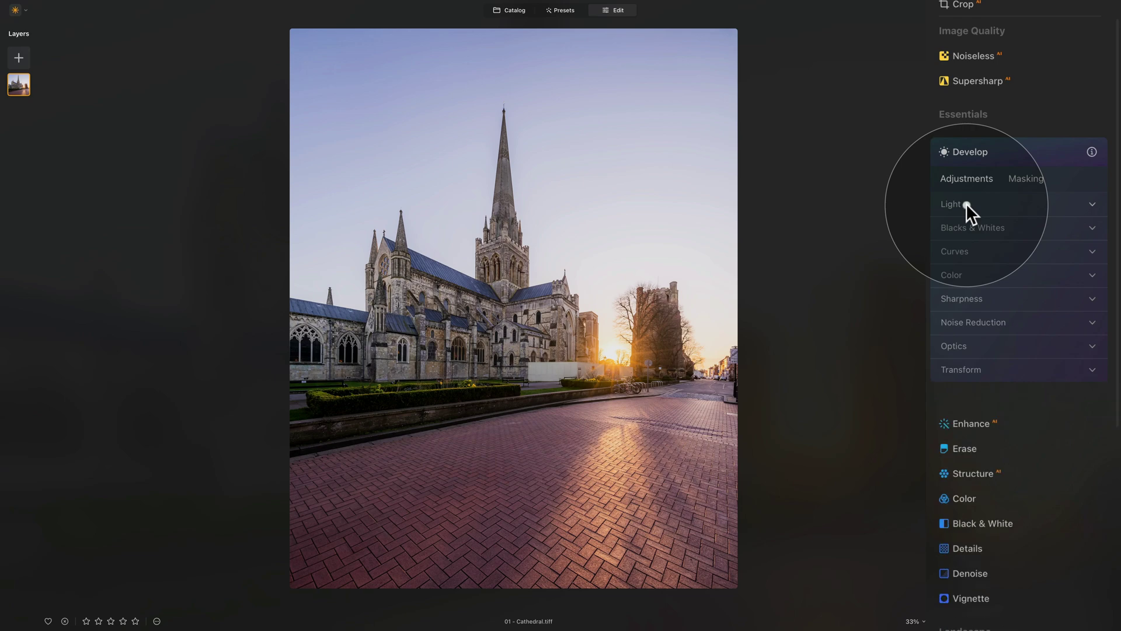
left_click(981, 229)
left_click(981, 229)
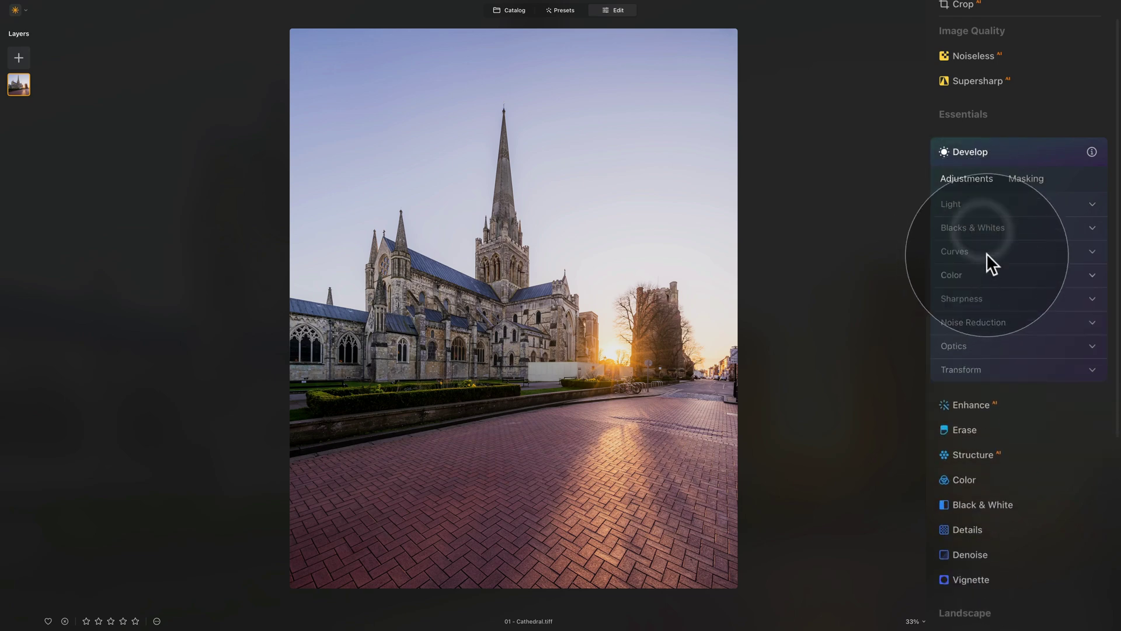
left_click(986, 252)
left_click(987, 253)
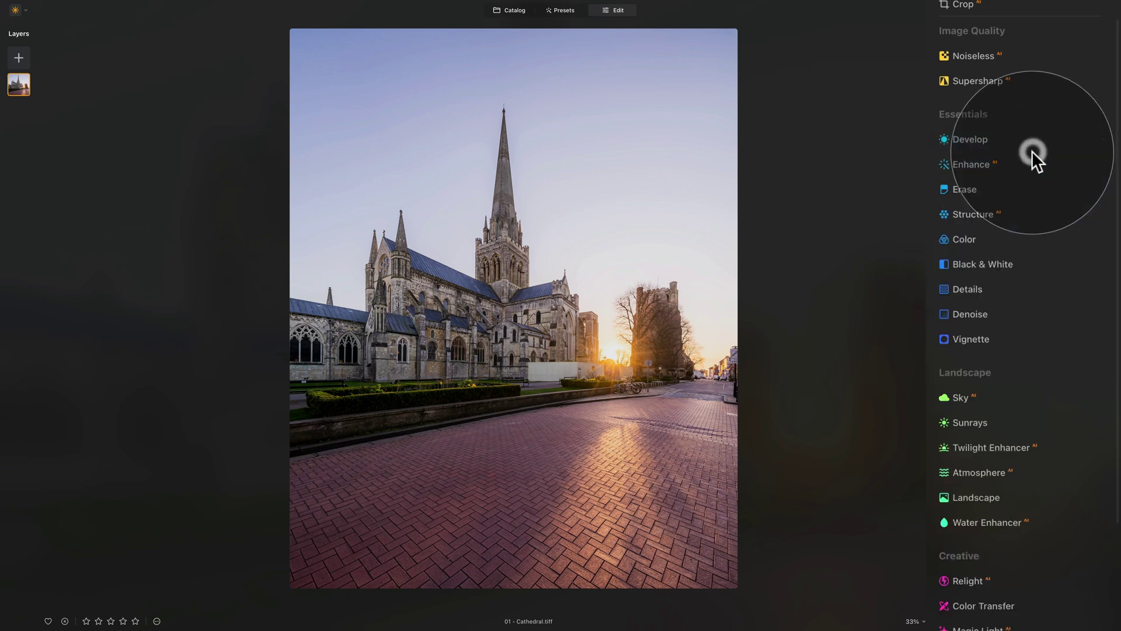
- Set Enhance Accent to 10, try Sky Enhancer then reset it to 0, and collapse Enhance
left_click(980, 166)
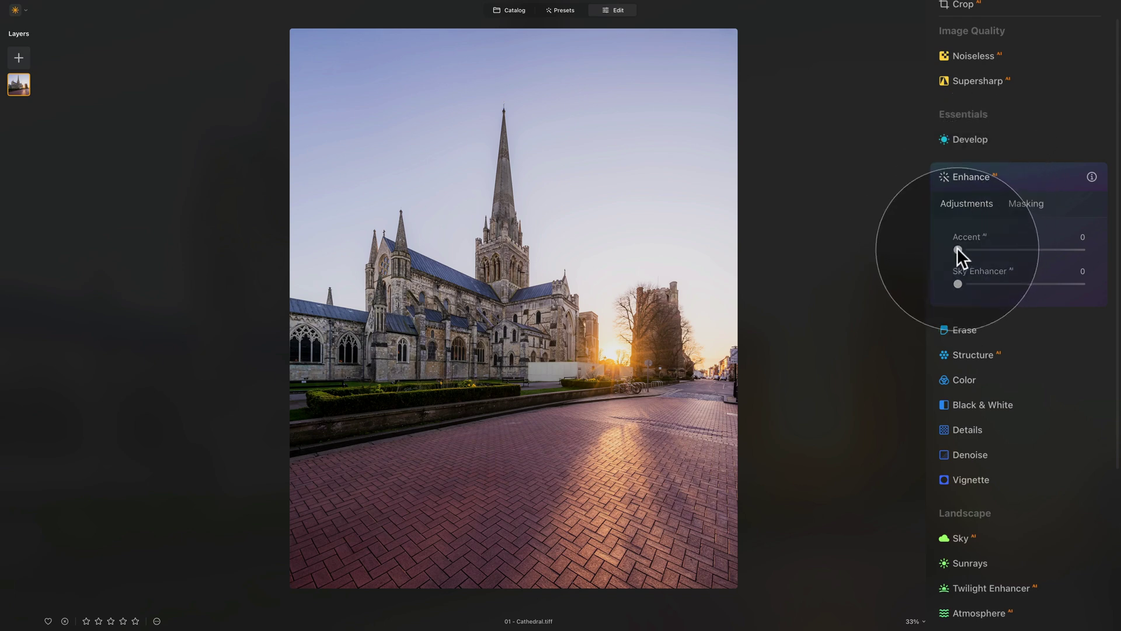
left_click_drag(958, 250, 983, 251)
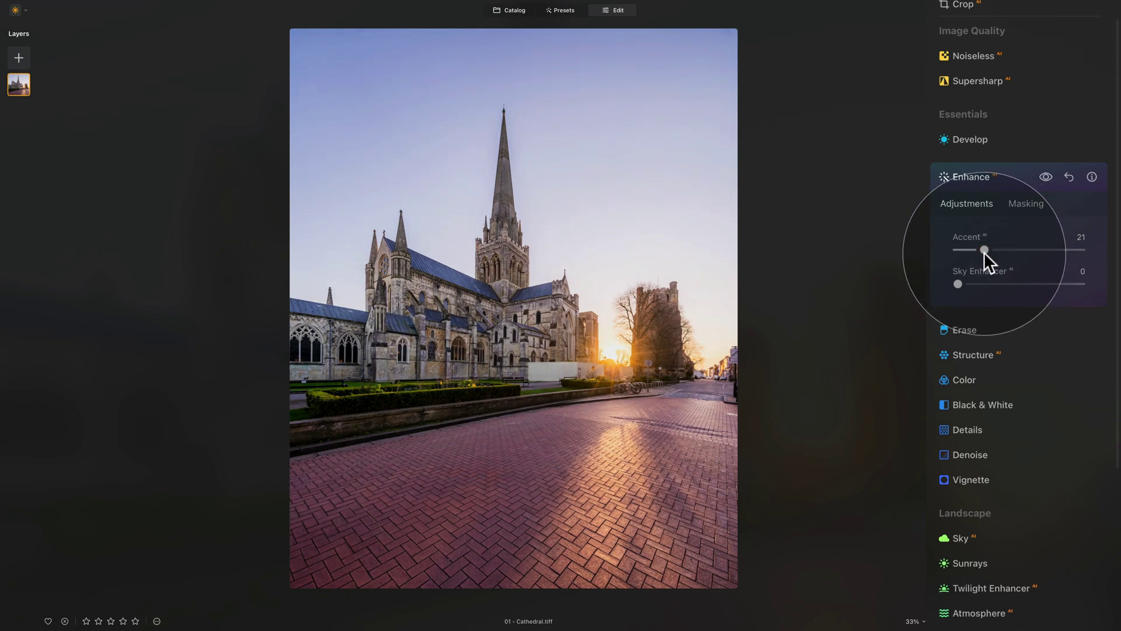
left_click_drag(989, 250, 967, 252)
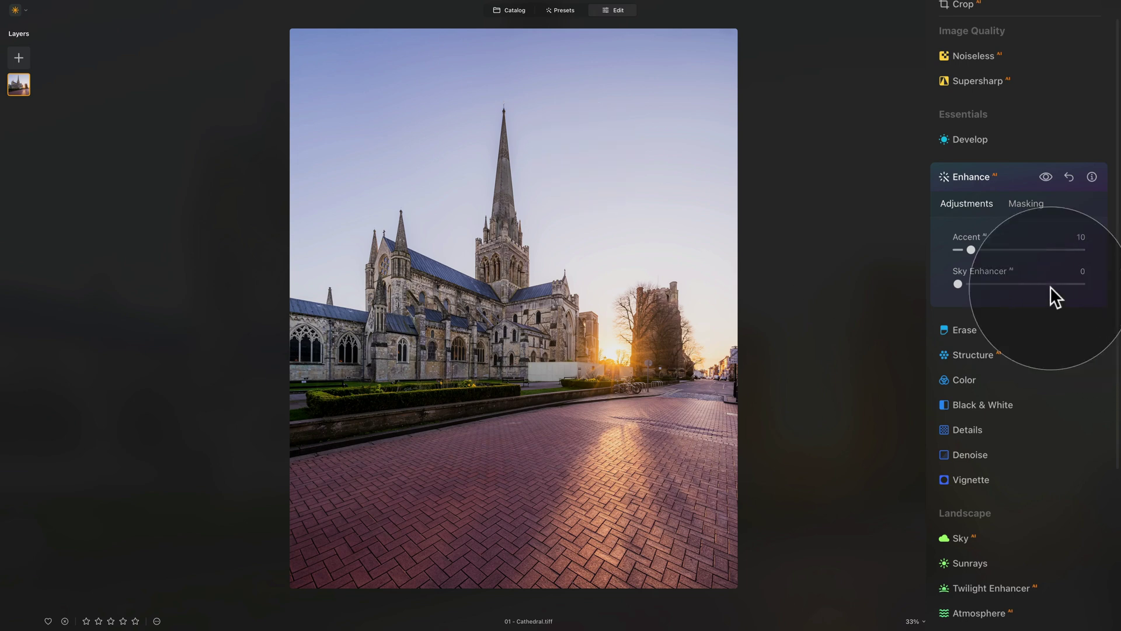
left_click(992, 284)
left_click_drag(991, 283, 1027, 283)
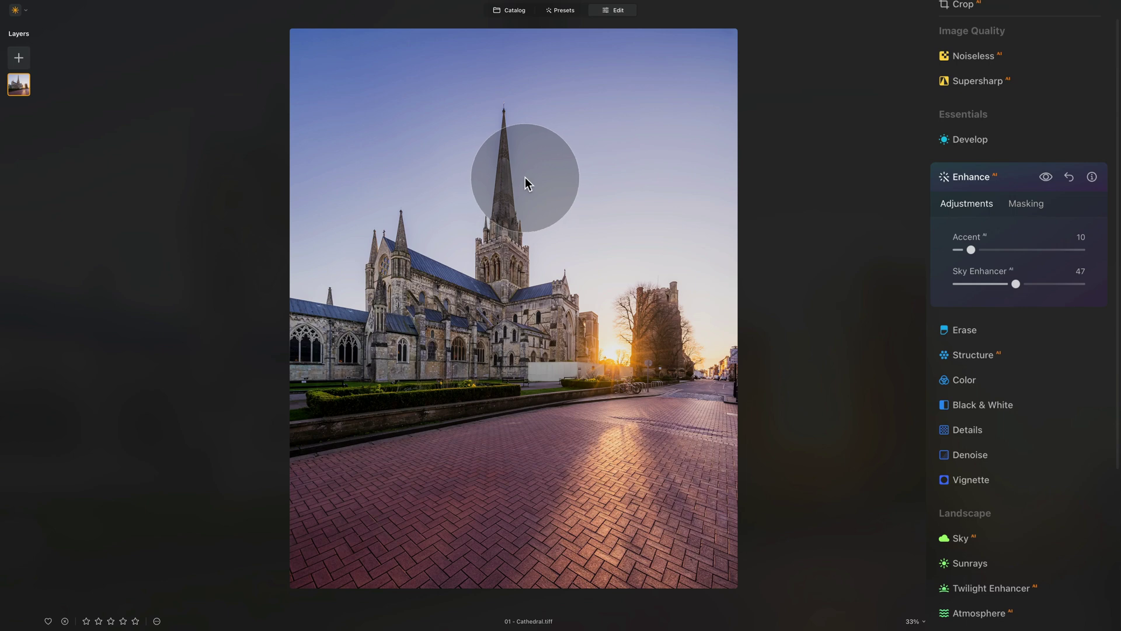
double_click(1014, 283)
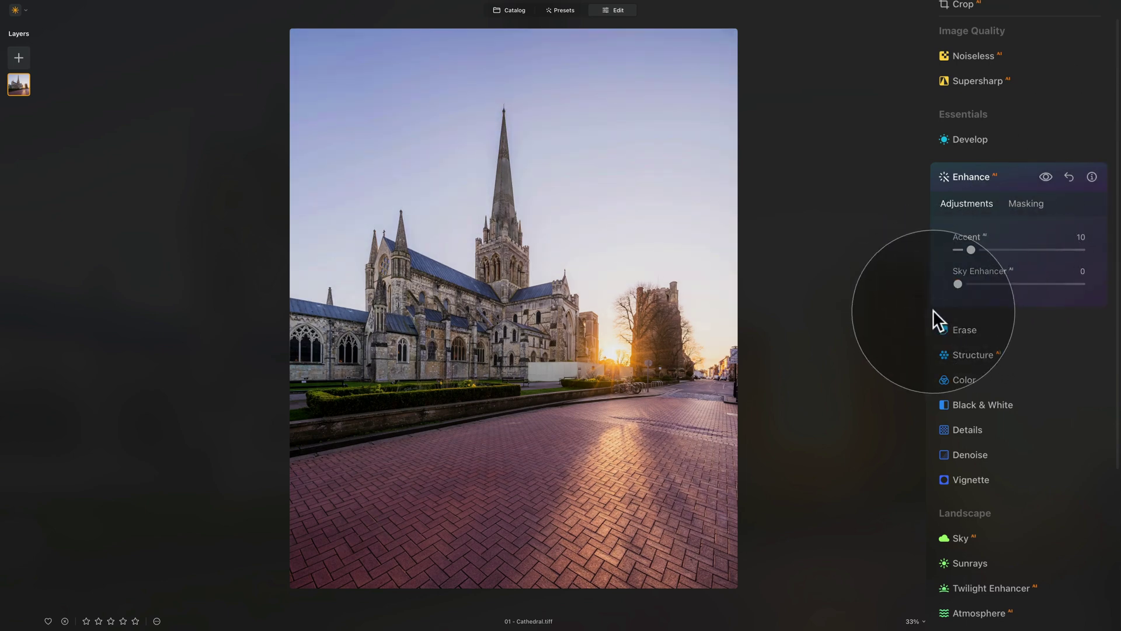
left_click(965, 176)
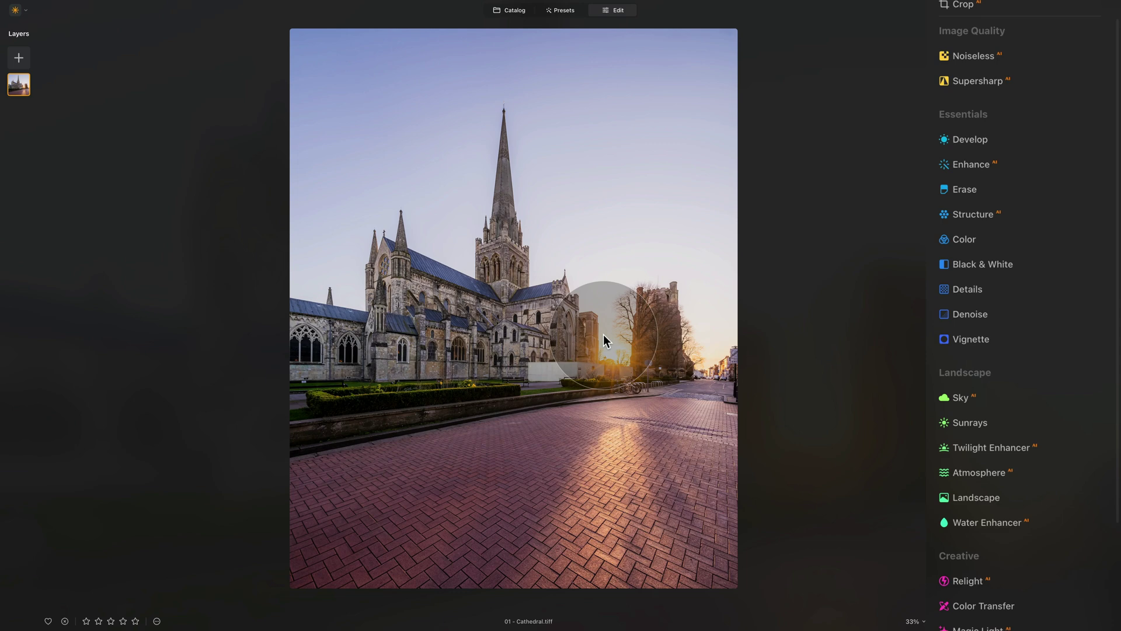
left_click_drag(604, 334, 603, 245)
- Open the Sky replacement tool and show its Sky Selection list
scroll(979, 343, "down", 3)
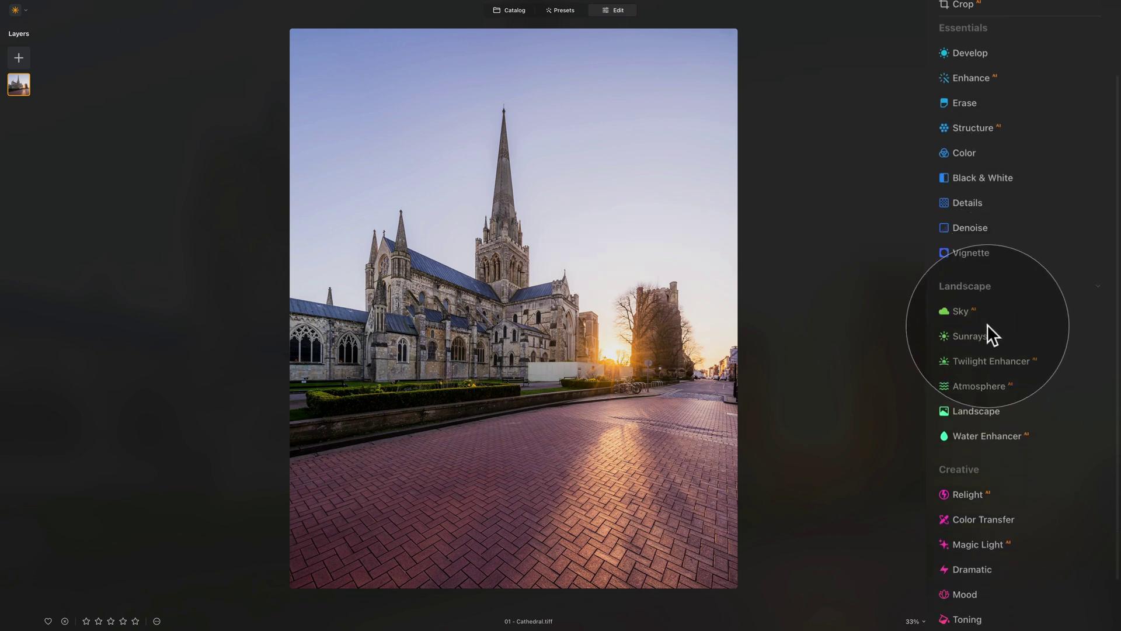
left_click(974, 288)
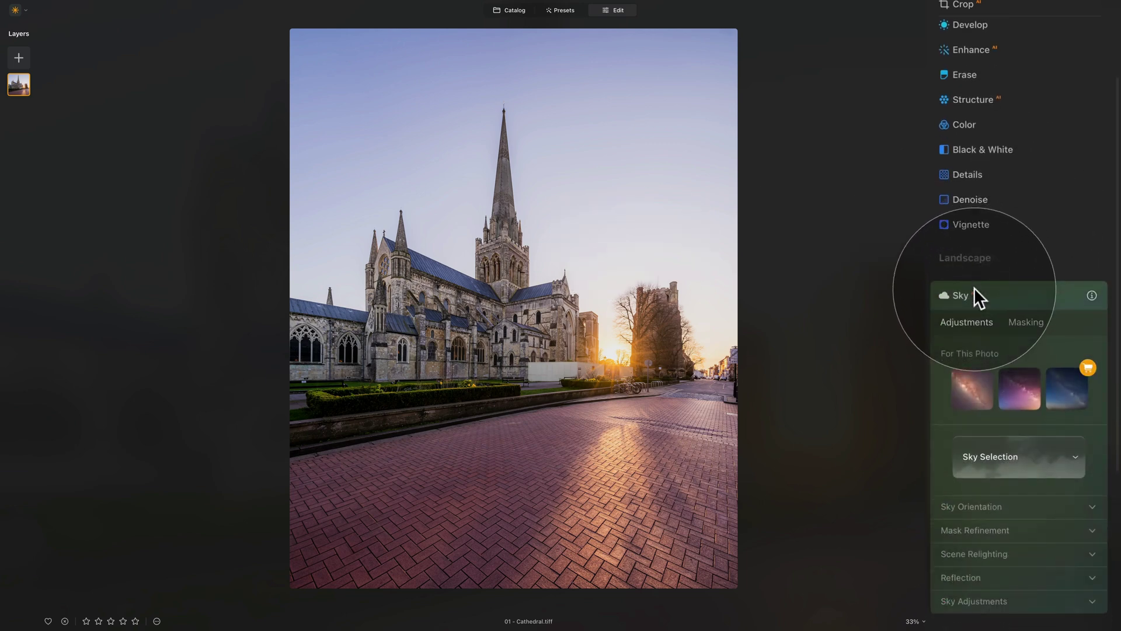
scroll(974, 287, "down", 3)
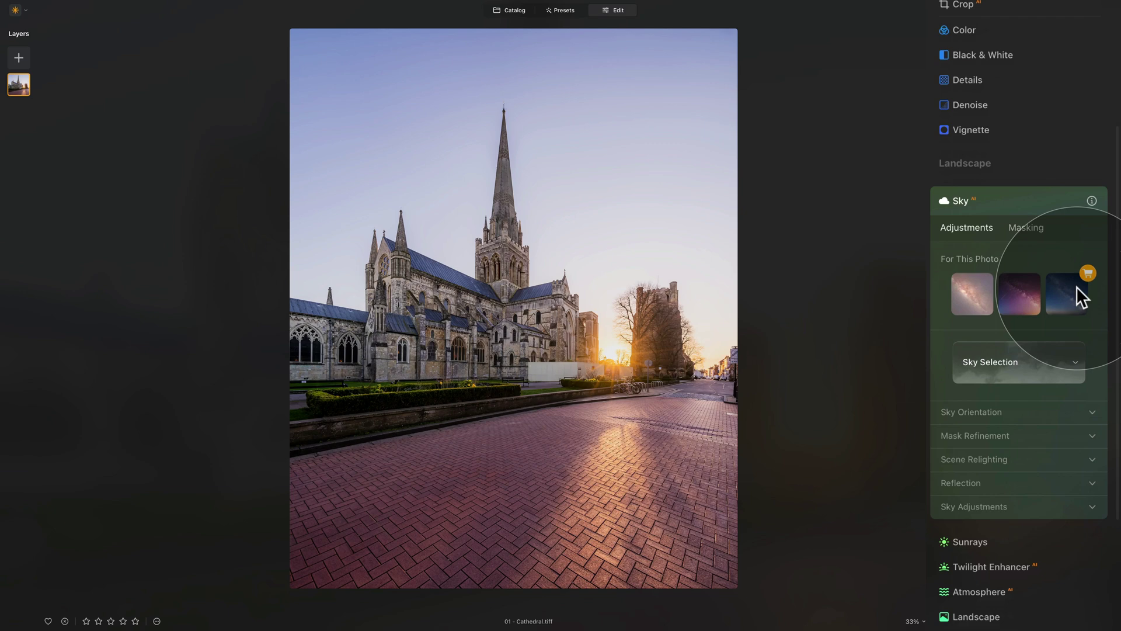
left_click(992, 362)
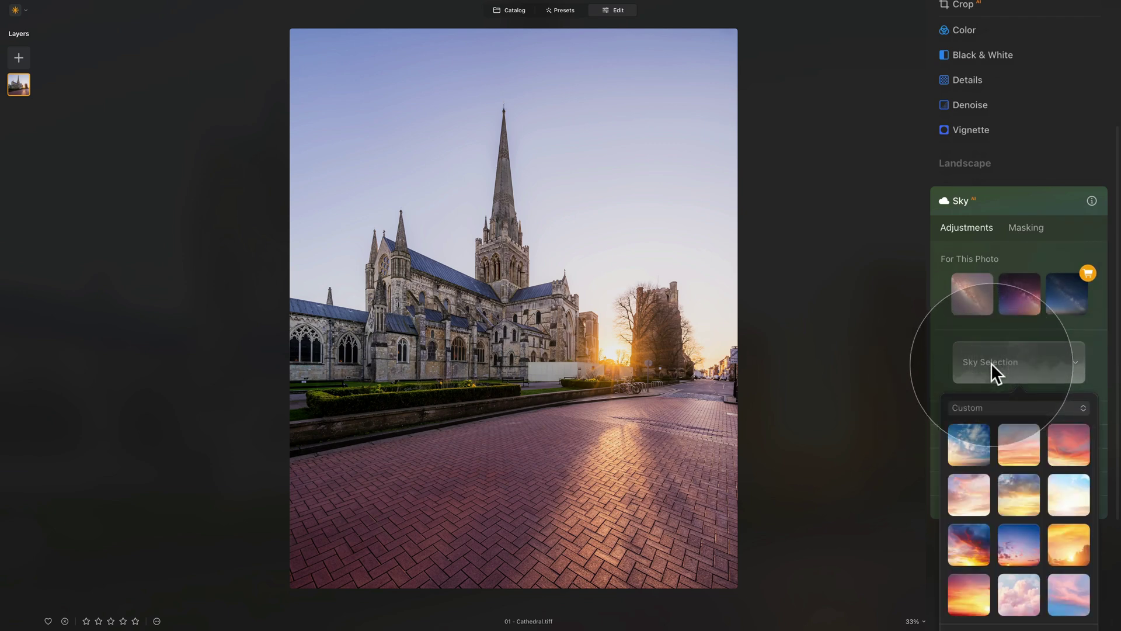
- Browse the Blue Sky, Bright Blue Sky and Dramatic Sky categories, then apply Custom's golden sunset sky
scroll(993, 364, "down", 3)
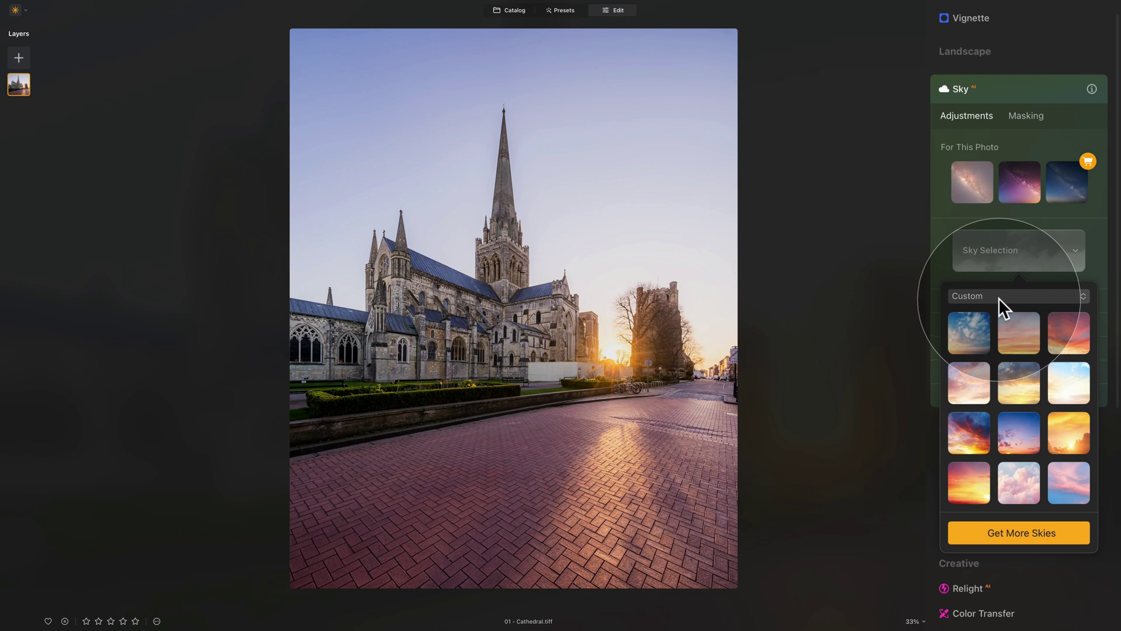
left_click(1017, 296)
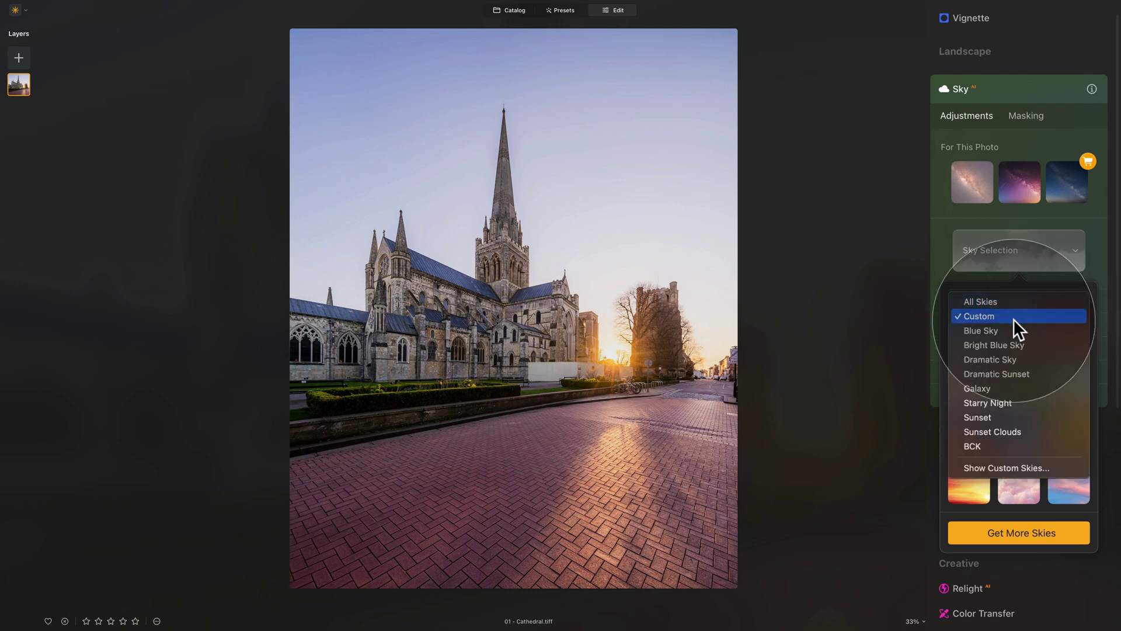
left_click(1015, 327)
left_click(1010, 295)
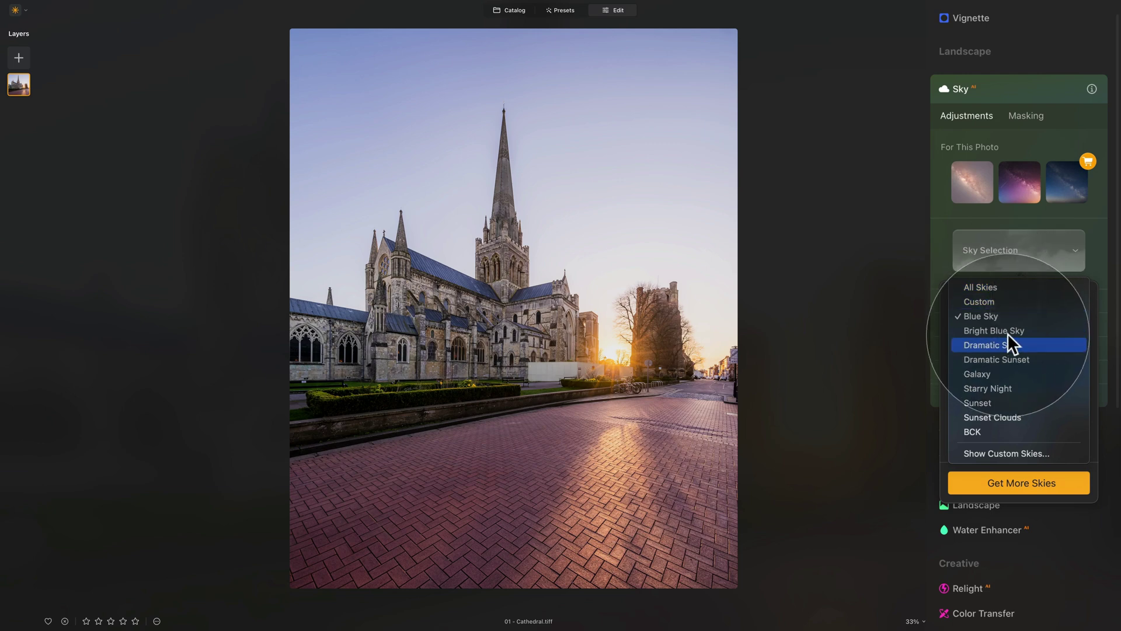
left_click(1008, 328)
left_click(1024, 303)
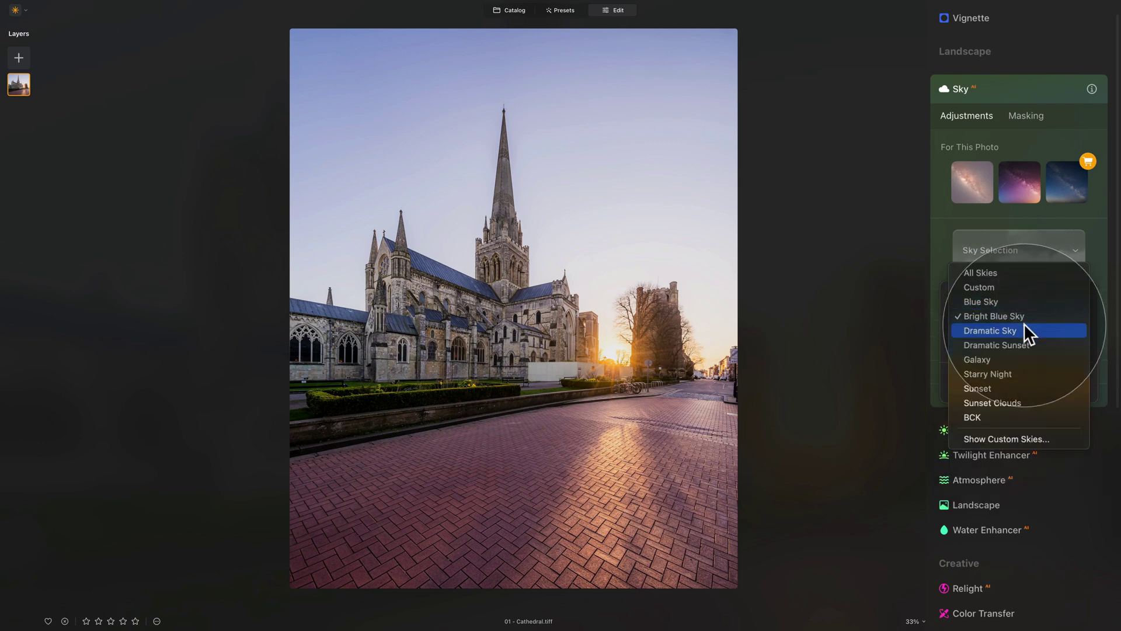
left_click(1024, 324)
left_click(980, 296)
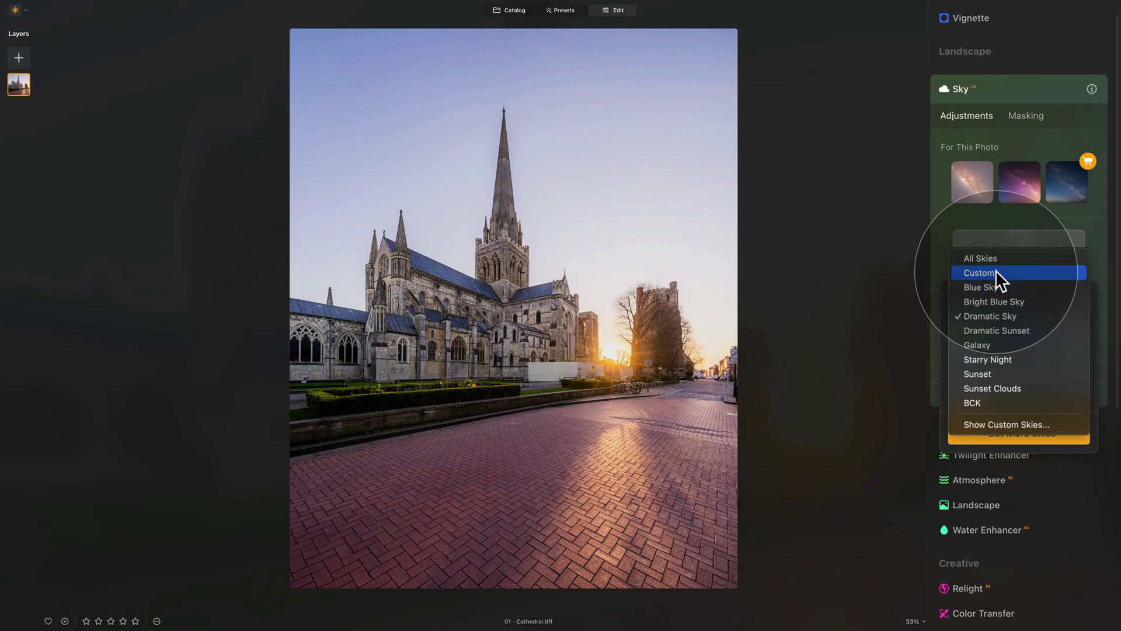
left_click(996, 271)
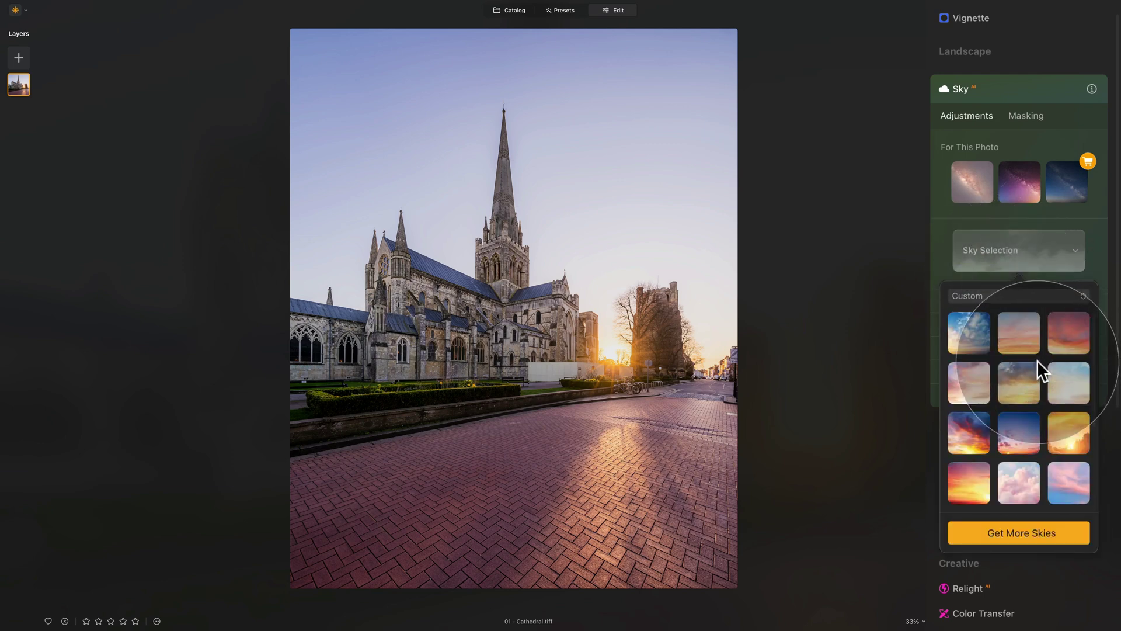
scroll(1010, 357, "down", 2)
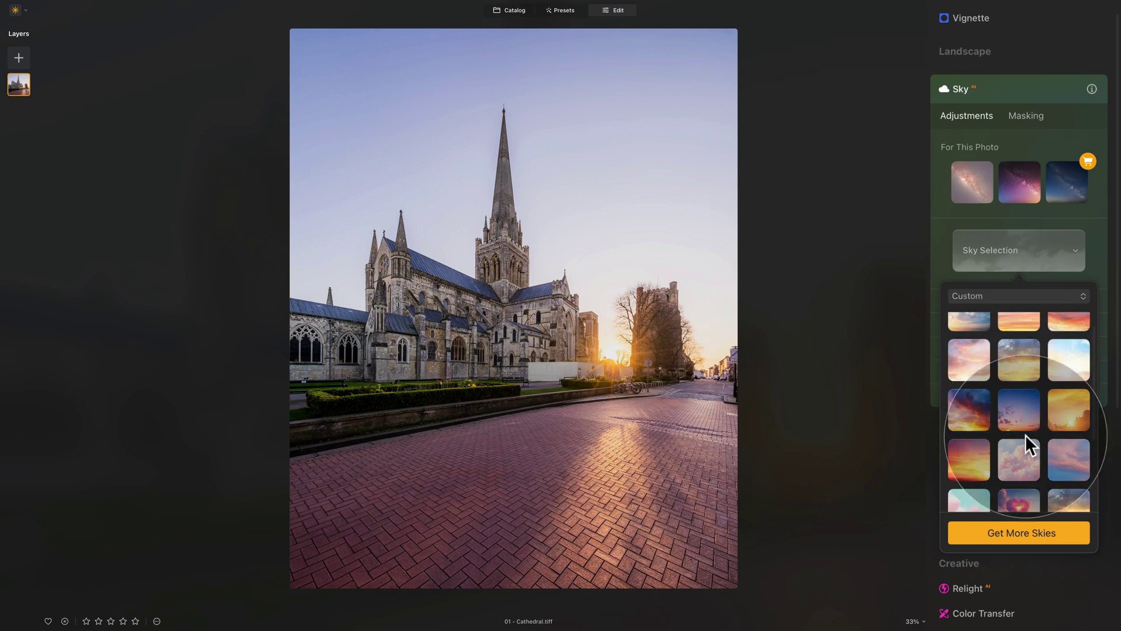
left_click(1014, 361)
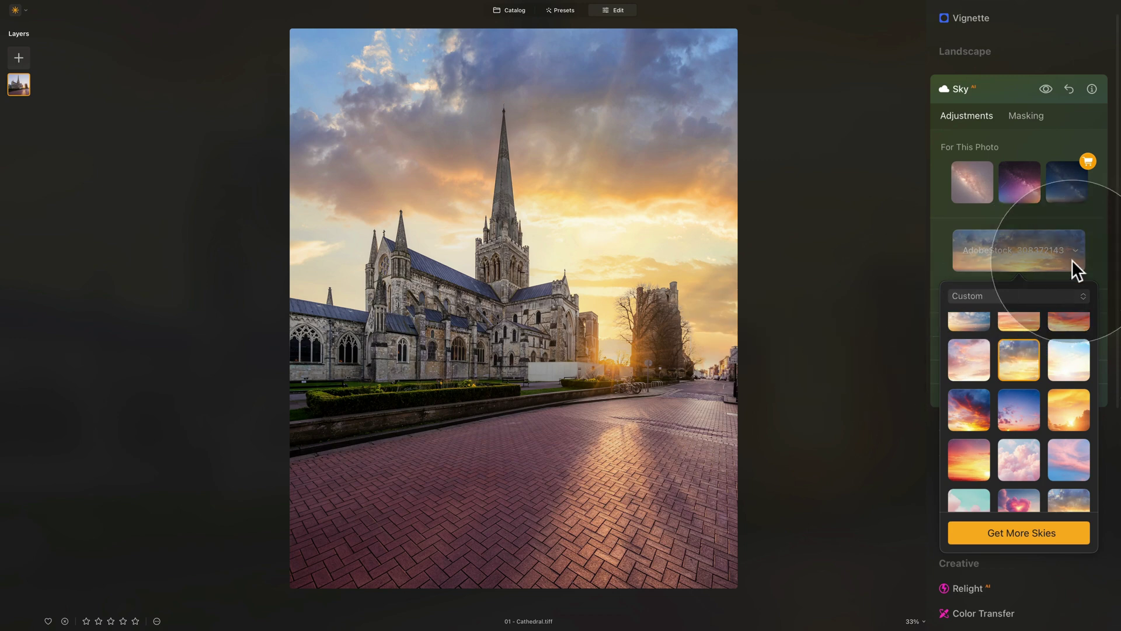
- In Sky Orientation, flip the sunset sky and set Horizontal Position 19 and Horizon Position -4
left_click(1095, 251)
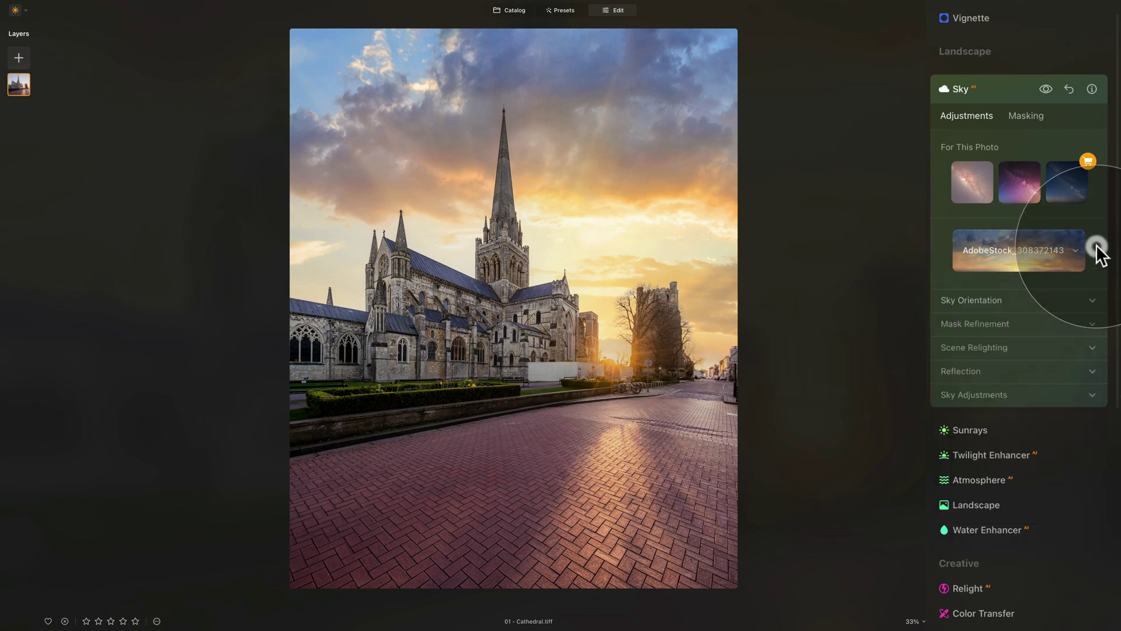
left_click(1035, 300)
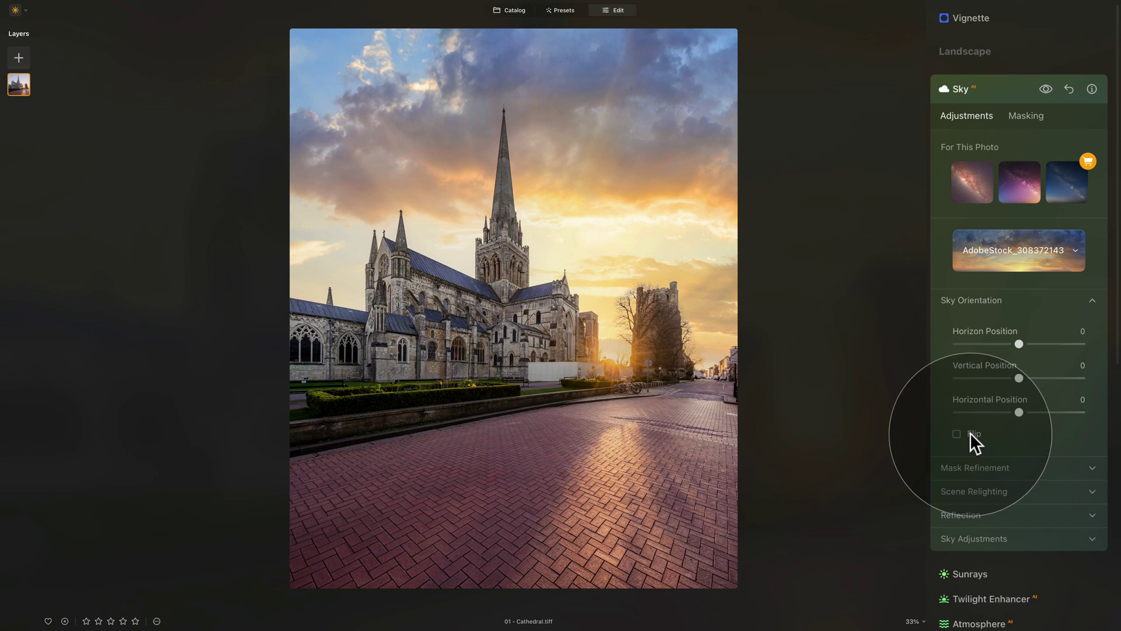
left_click(971, 434)
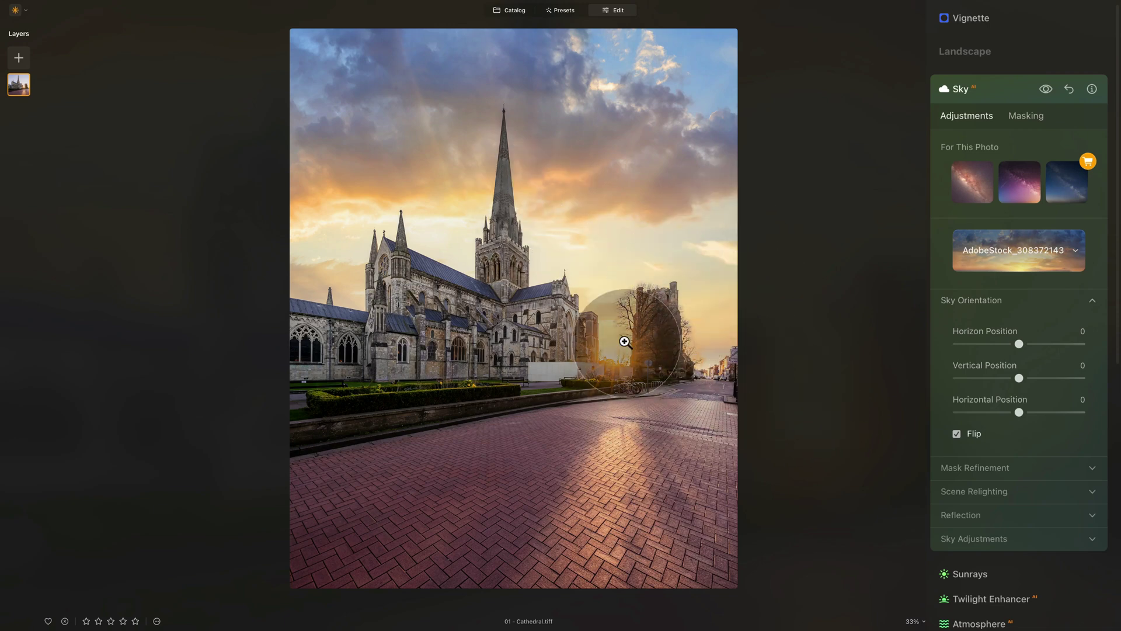
right_click(615, 357)
key("Escape")
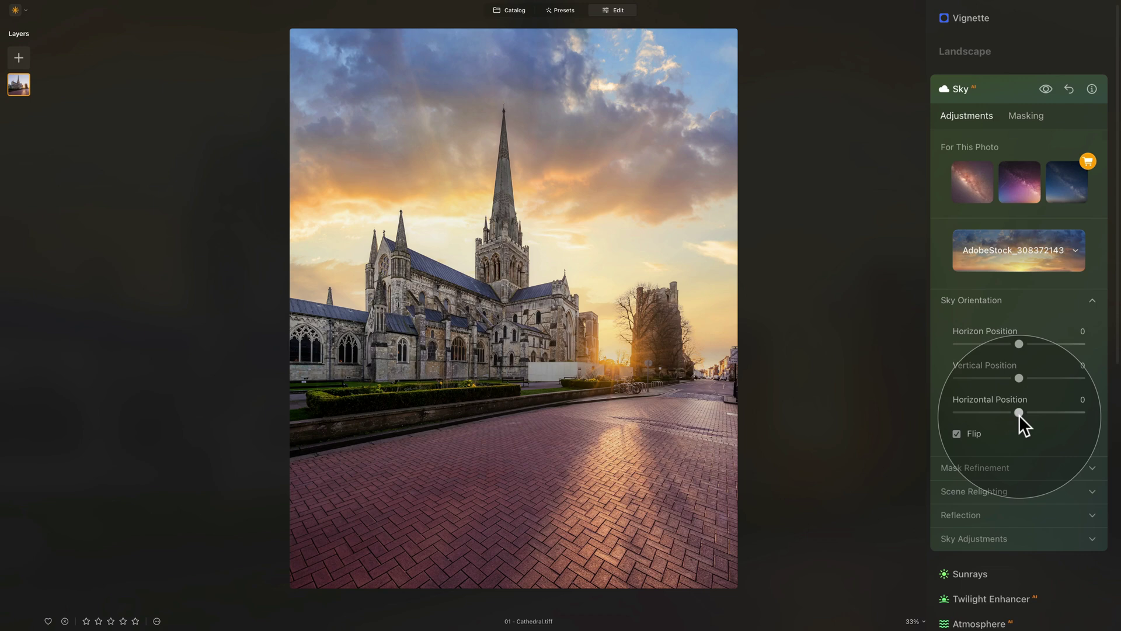
left_click_drag(1018, 411, 1032, 410)
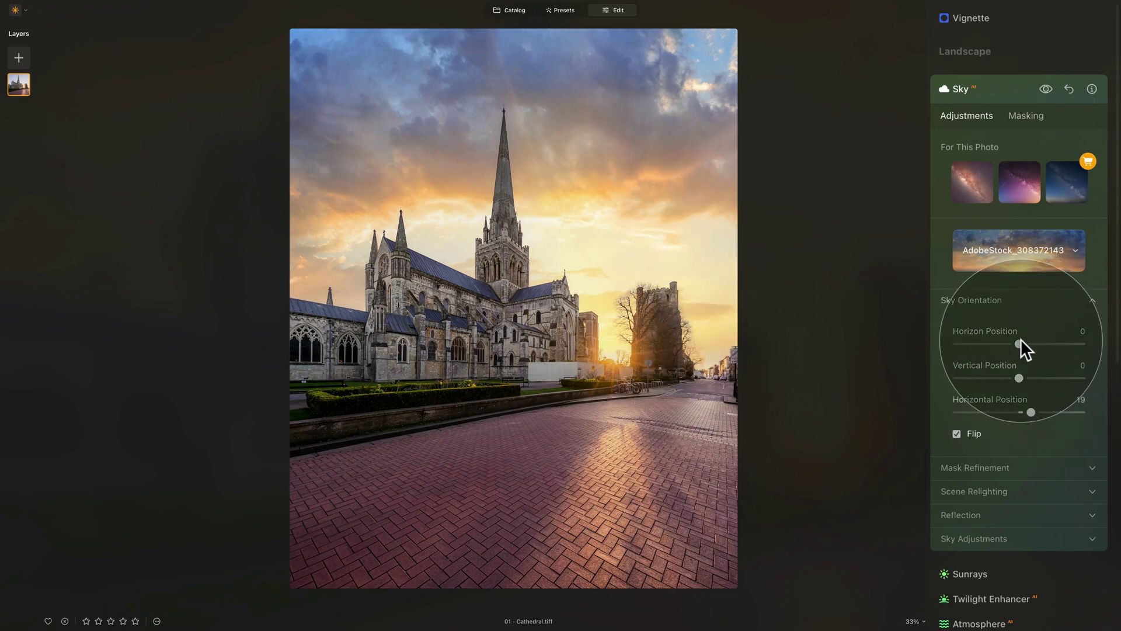
mouse_move(1021, 340)
left_mouse_down()
mouse_move(1041, 336)
mouse_move(1016, 337)
left_mouse_up()
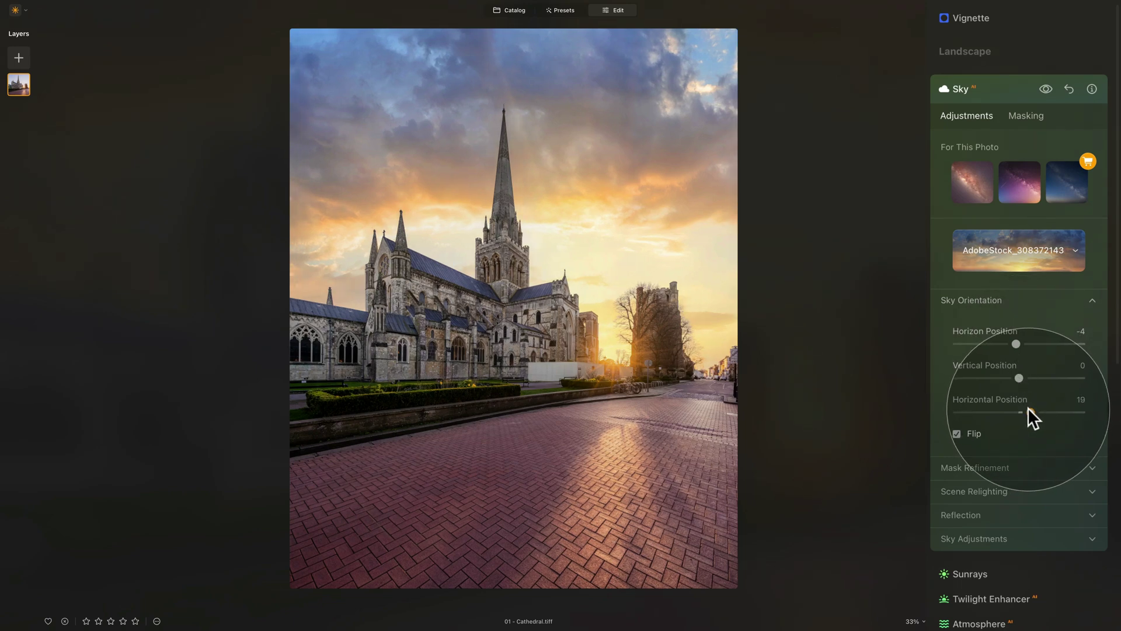
left_click_drag(1028, 409, 1022, 418)
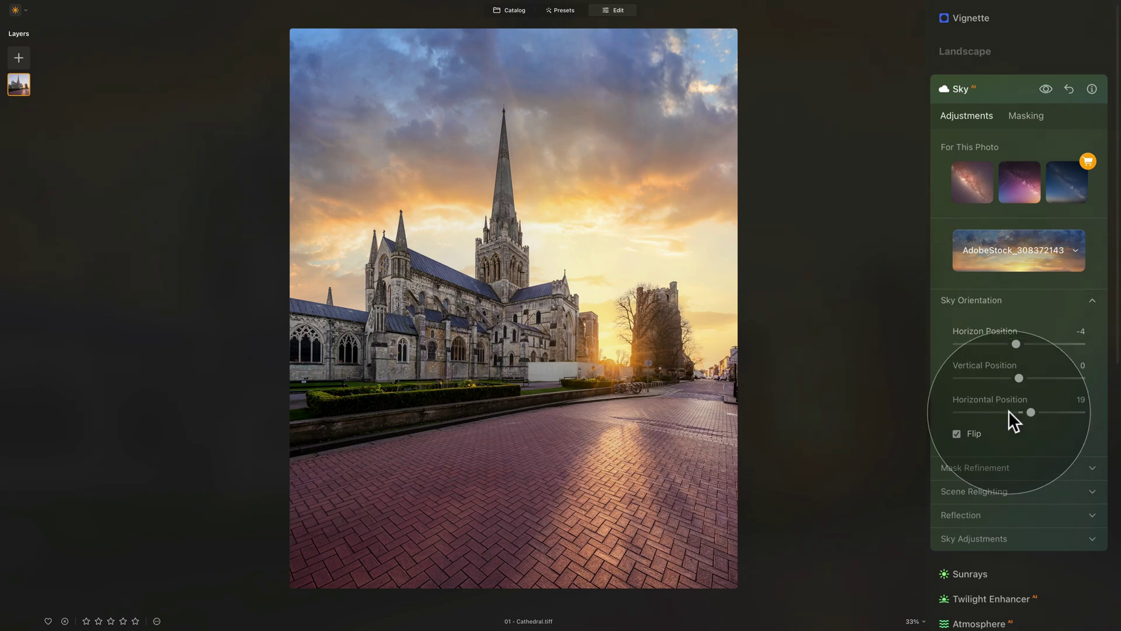
- Open Mask Refinement, inspect the roofline, tree and tower edges at 100%, then fit the view
left_click(984, 302)
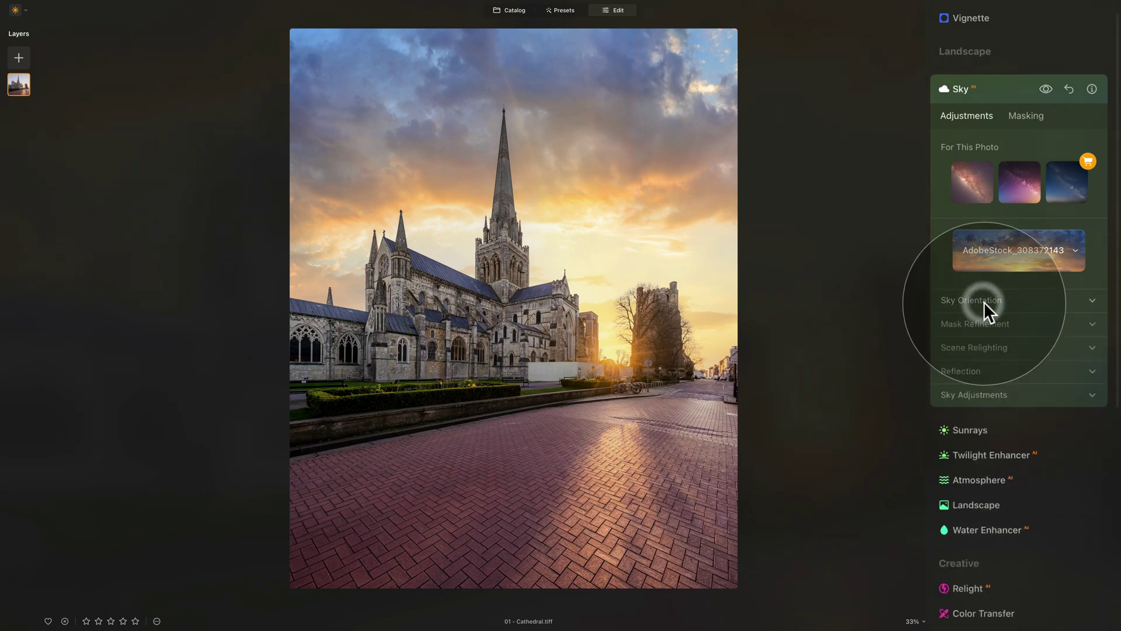
left_click(1006, 324)
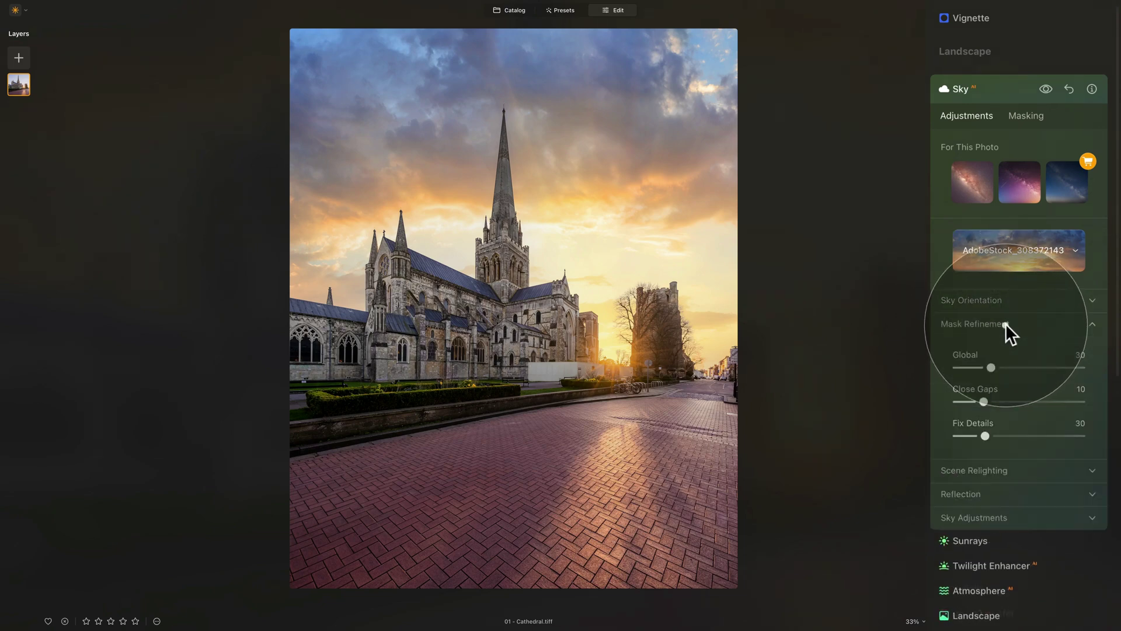
left_click(447, 218)
left_click_drag(394, 264, 446, 265)
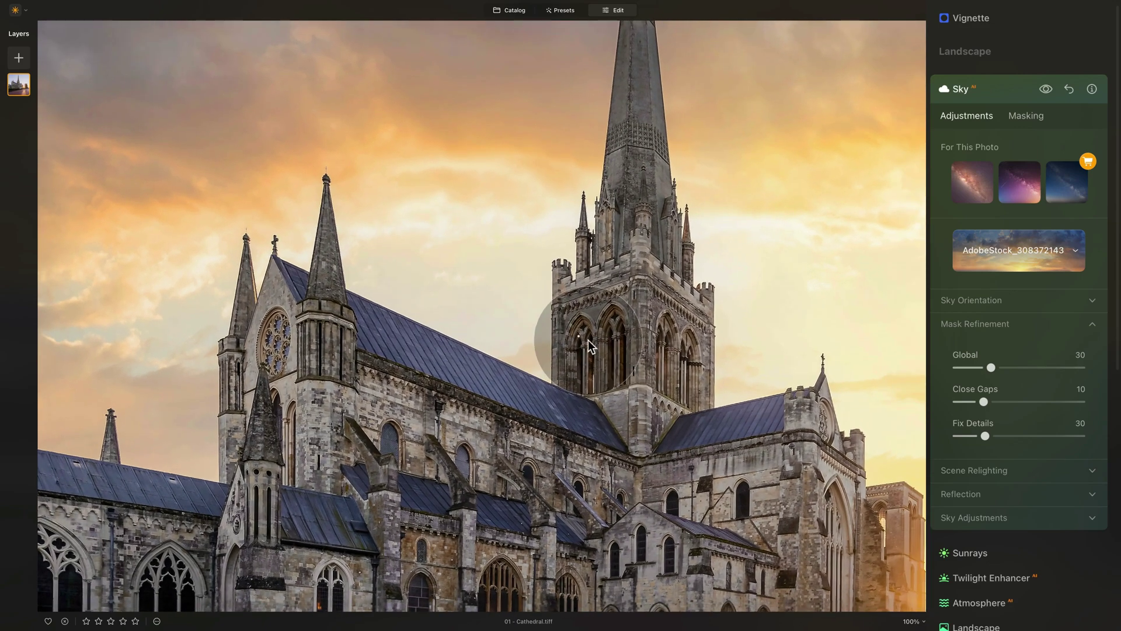
left_click_drag(546, 338, 407, 318)
scroll(407, 318, "down", 5)
scroll(407, 318, "right", 4)
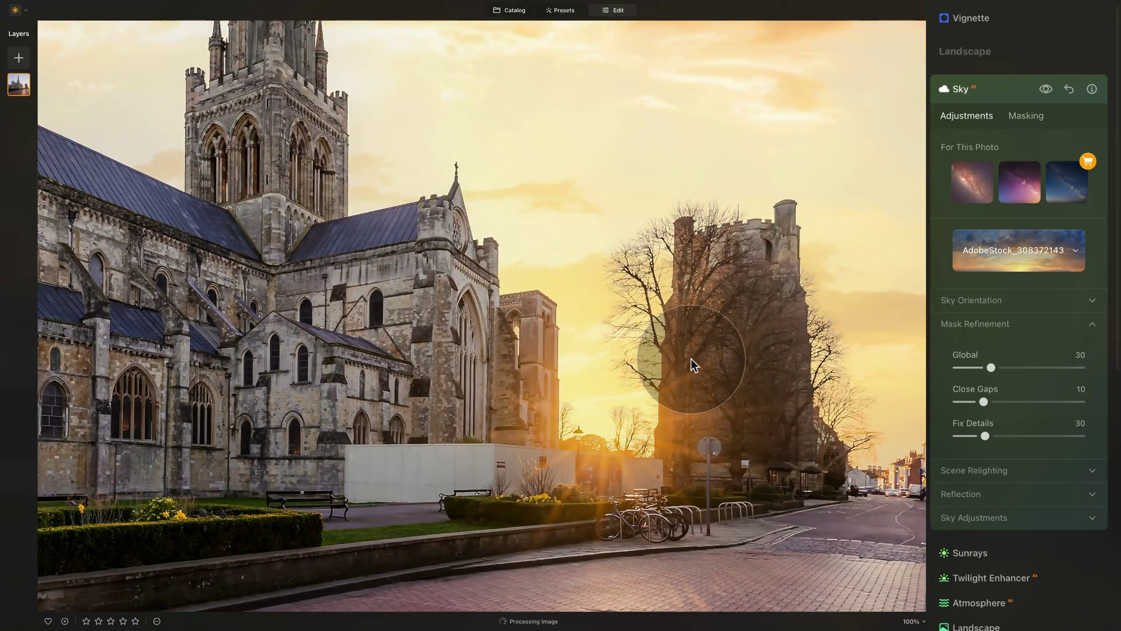
key("ctrl+0")
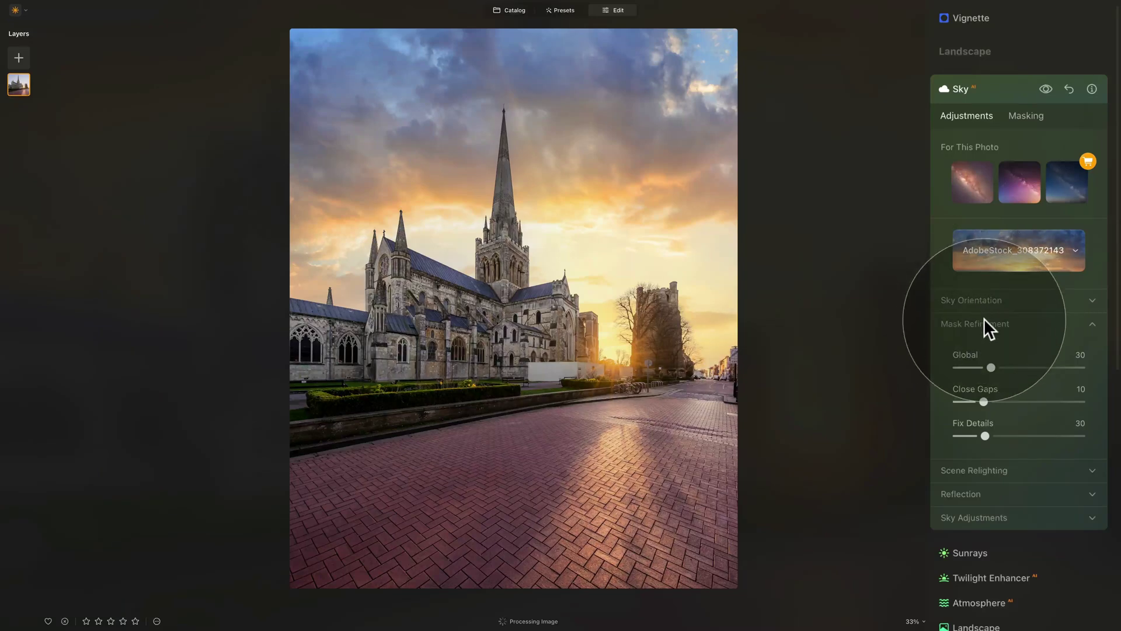
- Set Scene Relighting to Relight Strength 89 and Relight Saturation 61
left_click(984, 322)
left_click(1006, 350)
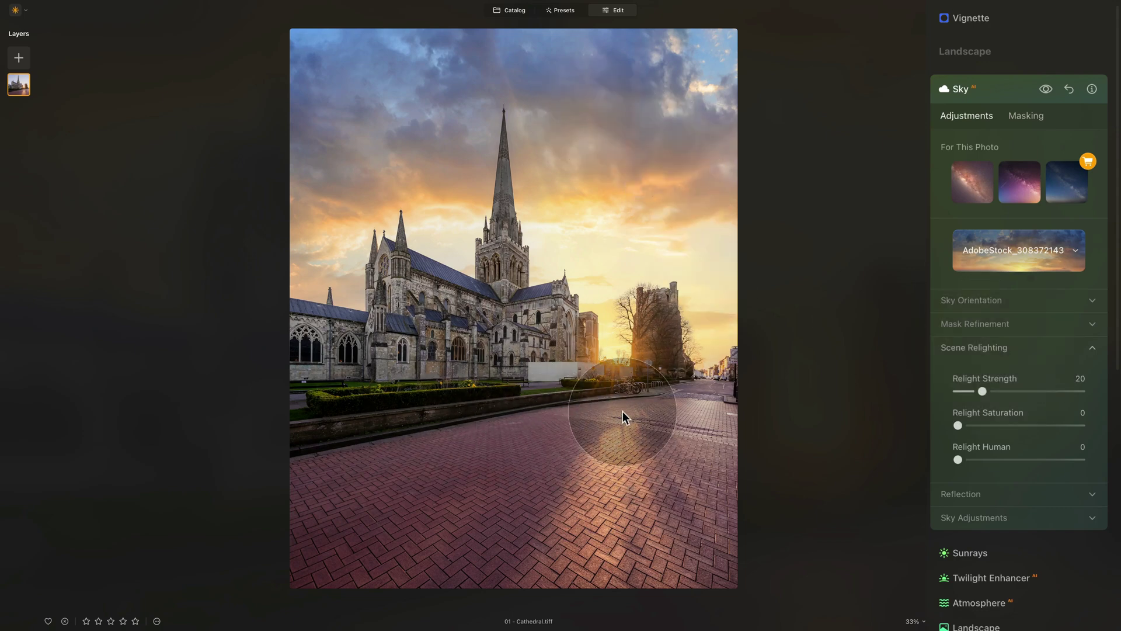
left_click_drag(981, 391, 1068, 392)
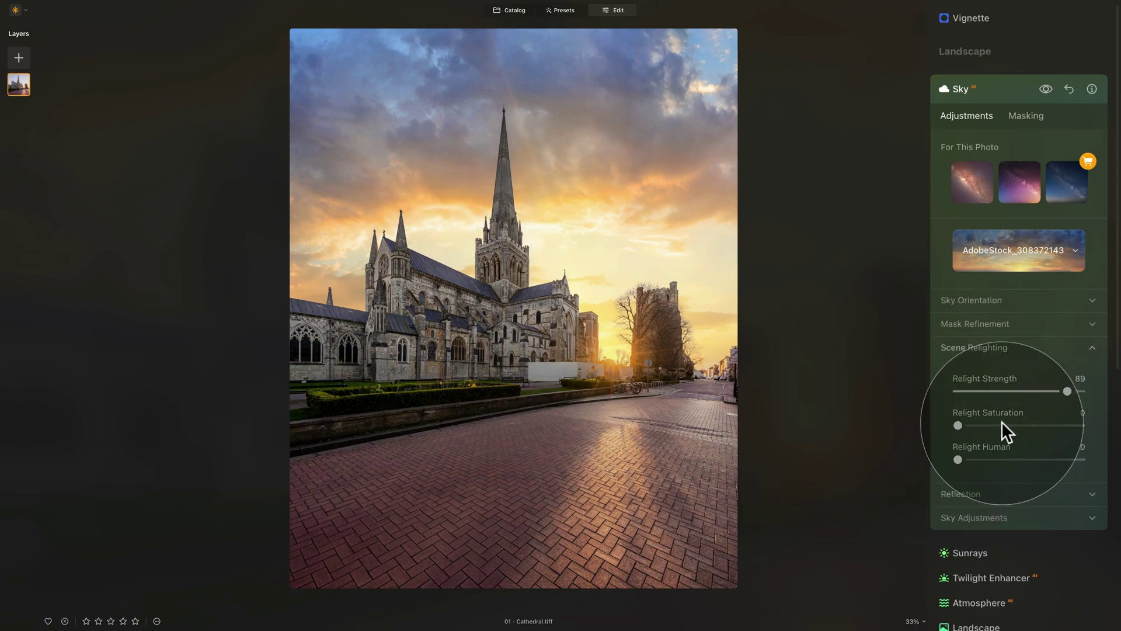
left_click_drag(1002, 425, 1033, 425)
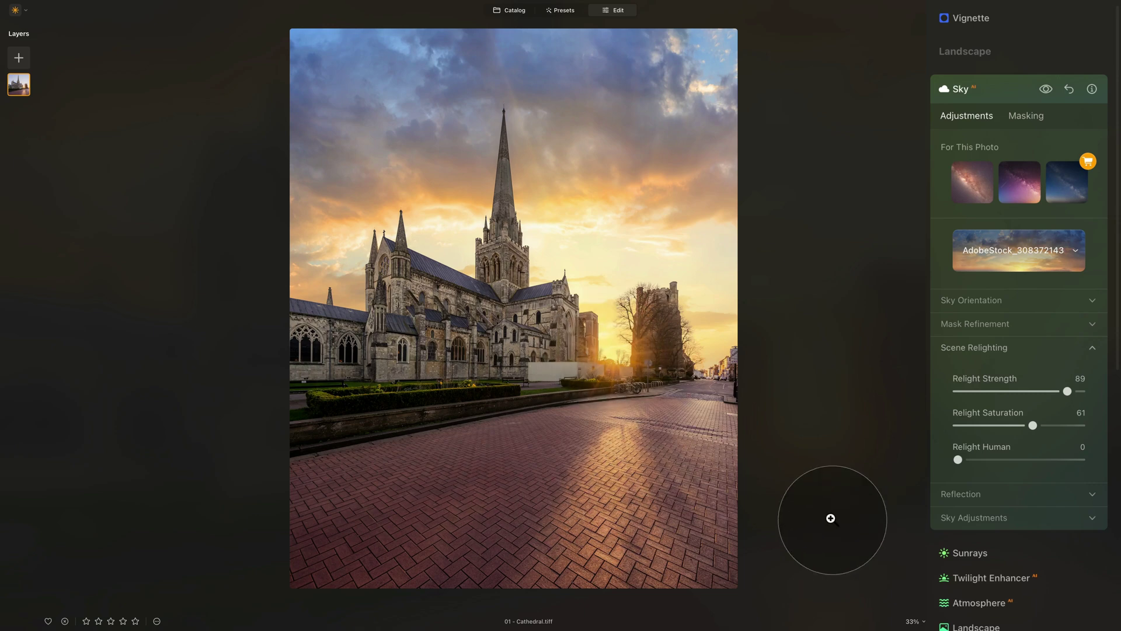
- Toggle the sky off and on to compare, then set Sky Adjustments Warmth 4 and Brightness -24
left_click(1045, 89)
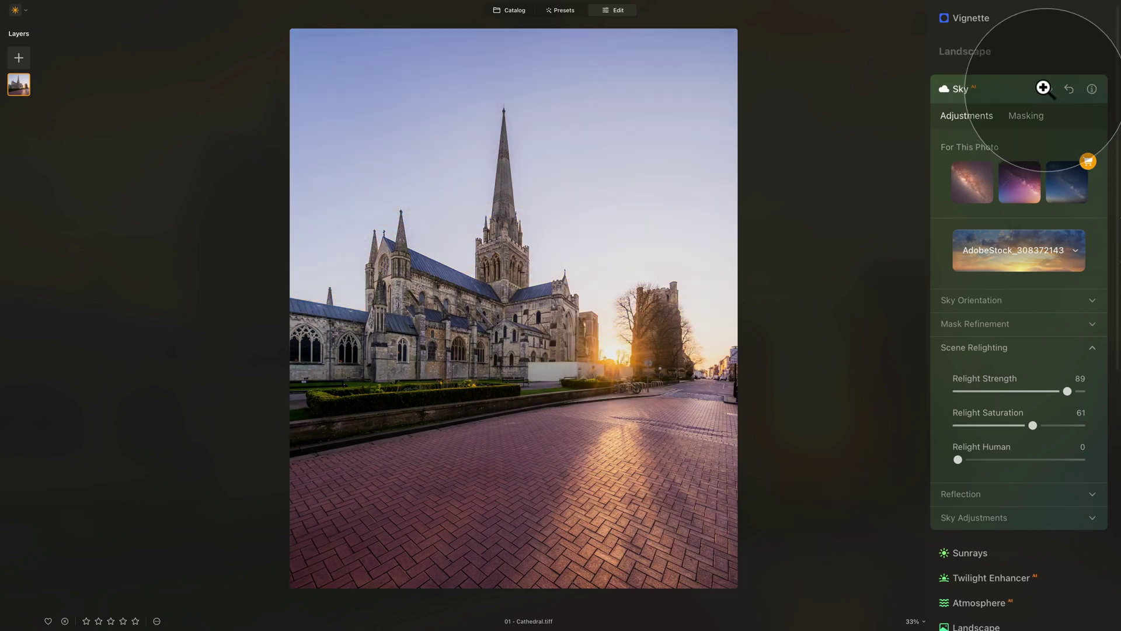
left_click(1044, 89)
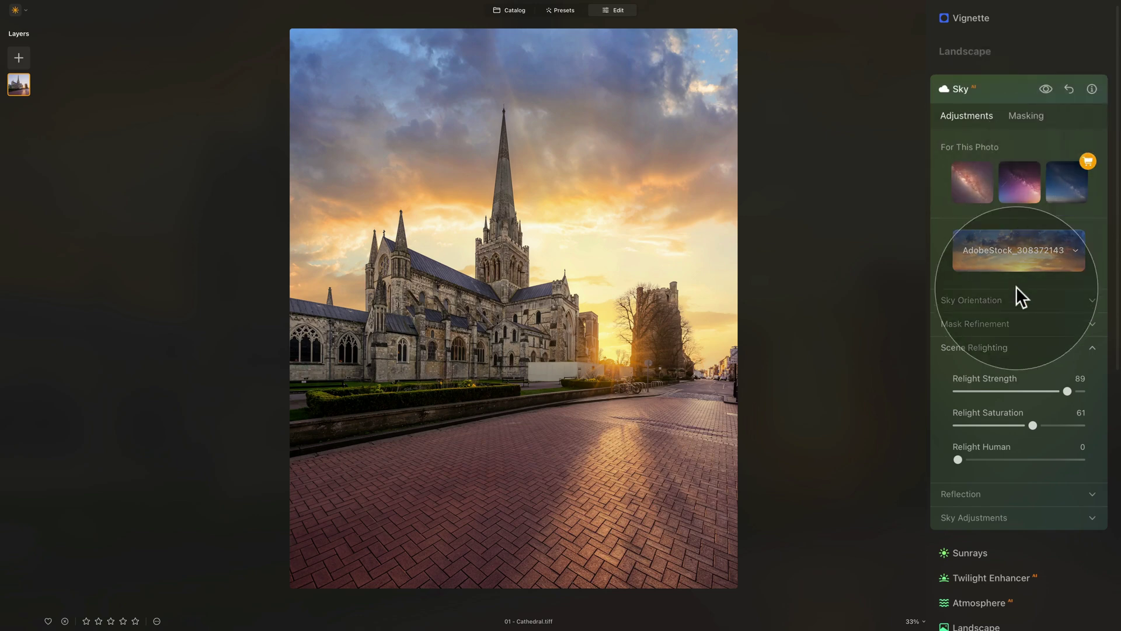
left_click(997, 346)
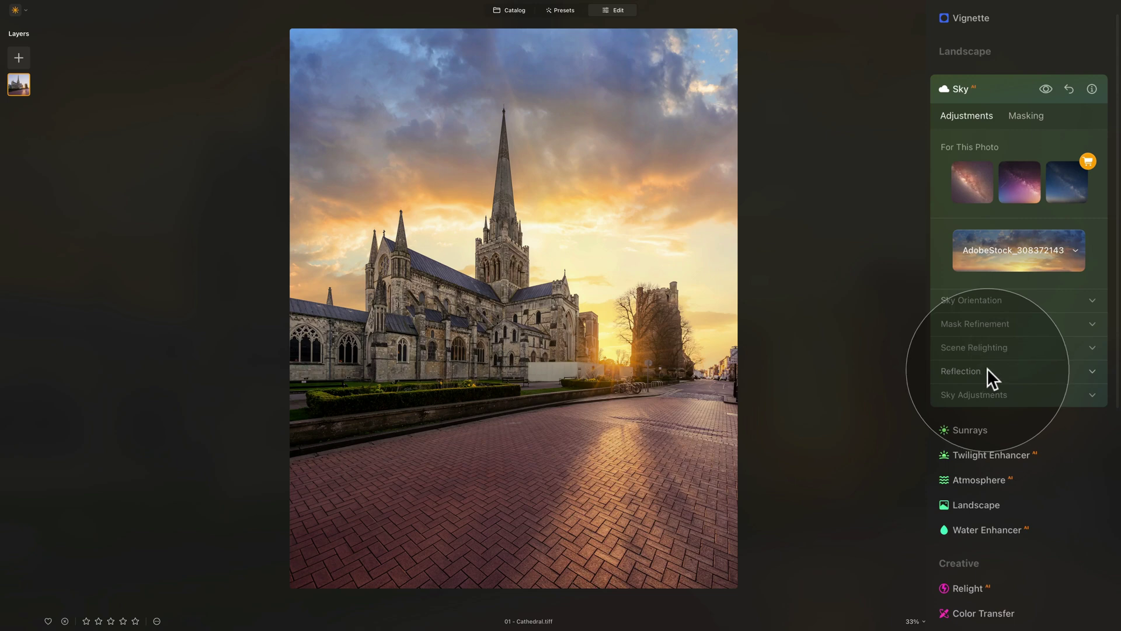
left_click(1002, 397)
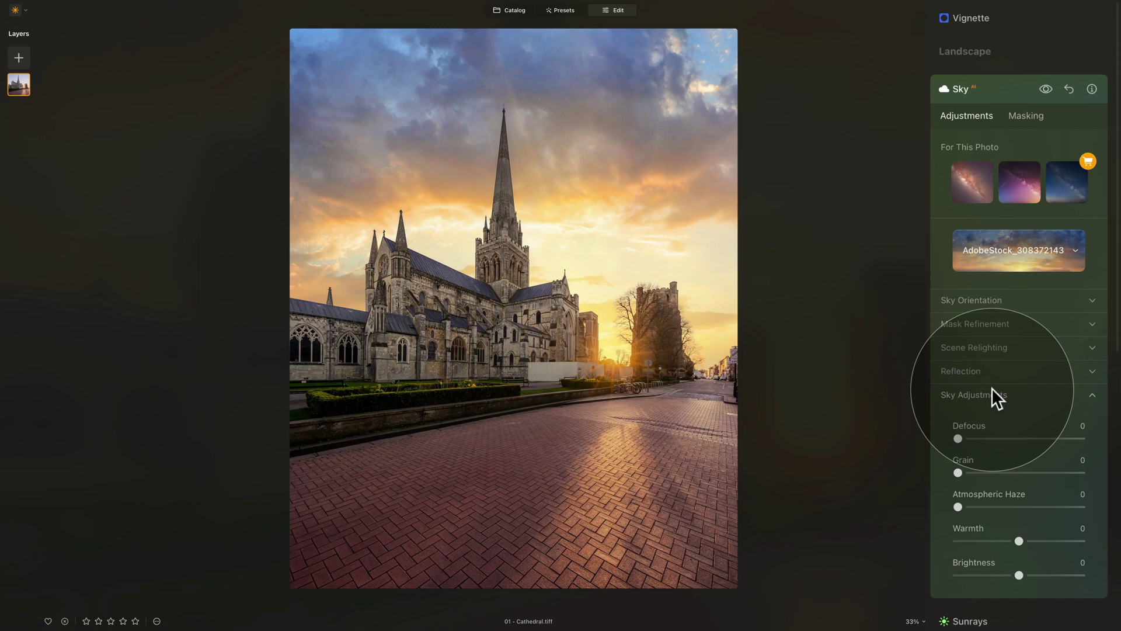
left_click(1021, 541)
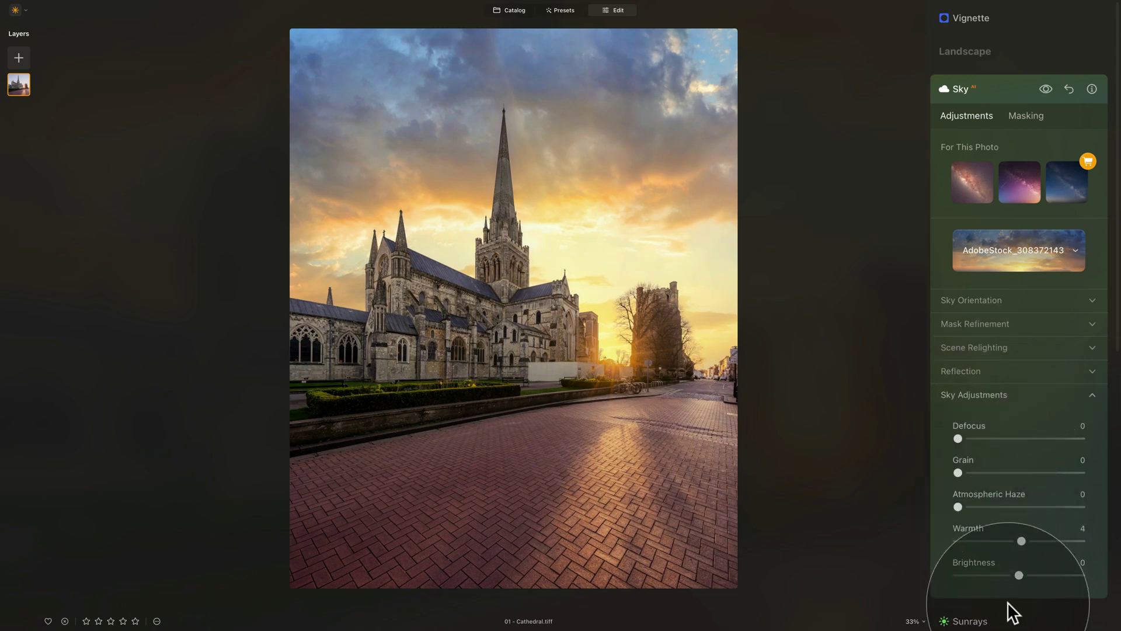
left_click_drag(1019, 571, 1011, 569)
left_click(986, 394)
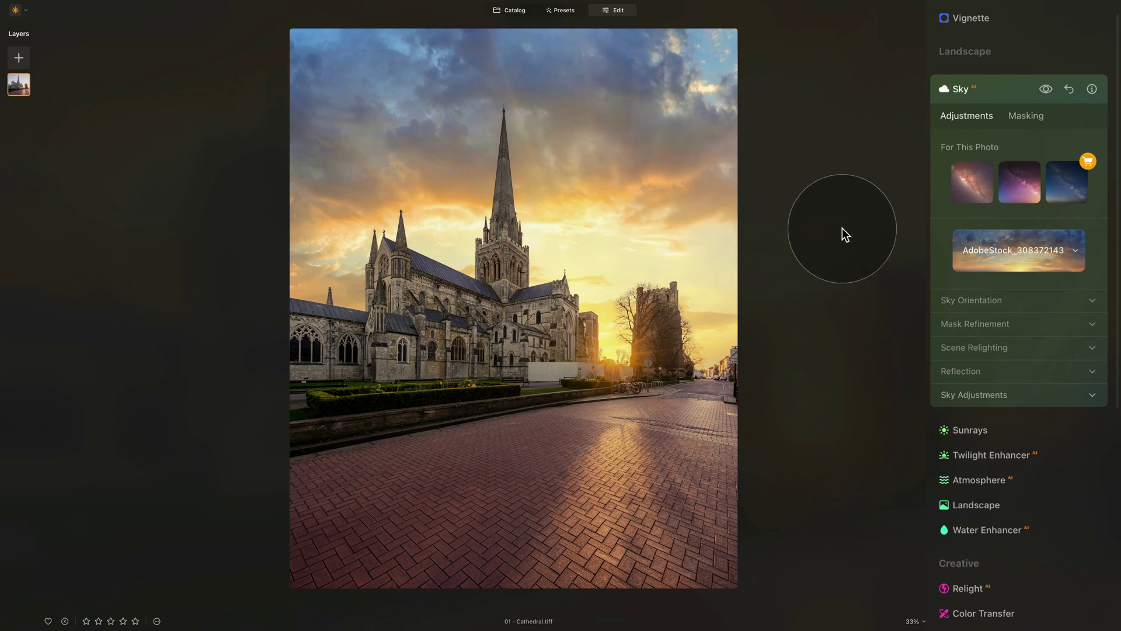
- Review the Enhance and Sky entries in the Edits list, then return to the Tools list
left_click(981, 89)
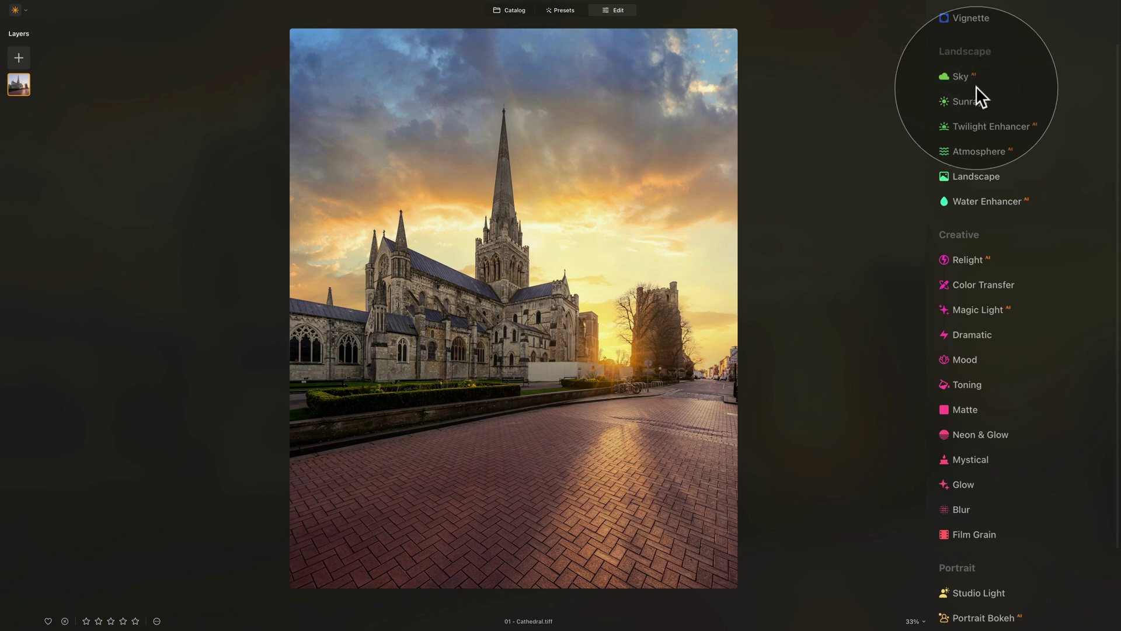
scroll(976, 88, "up", 5)
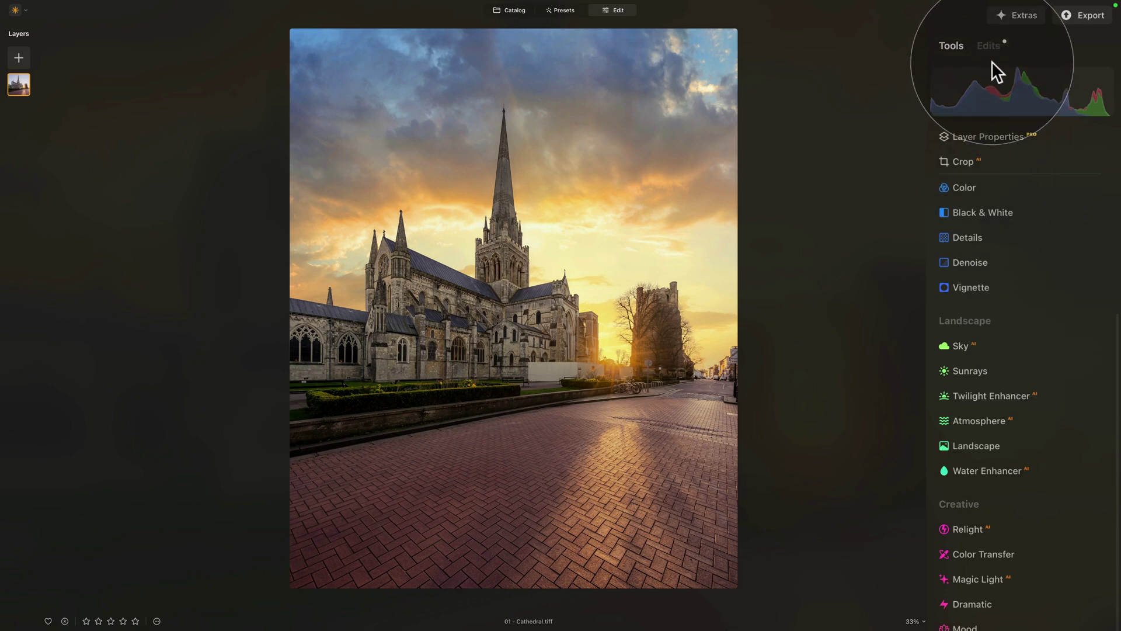
left_click(989, 46)
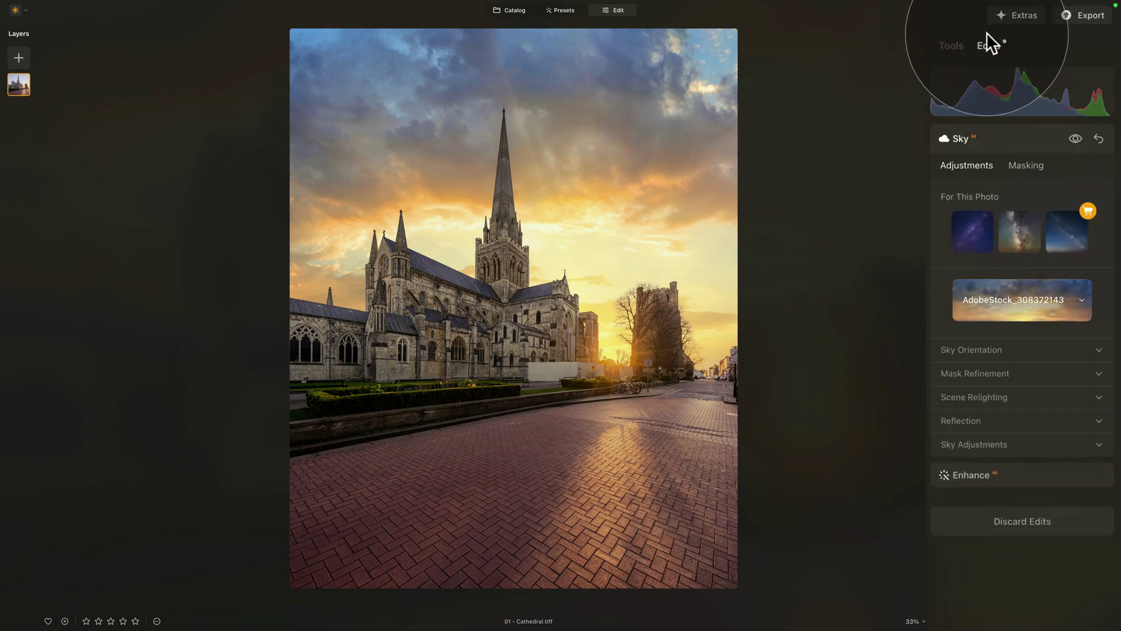
left_click(971, 475)
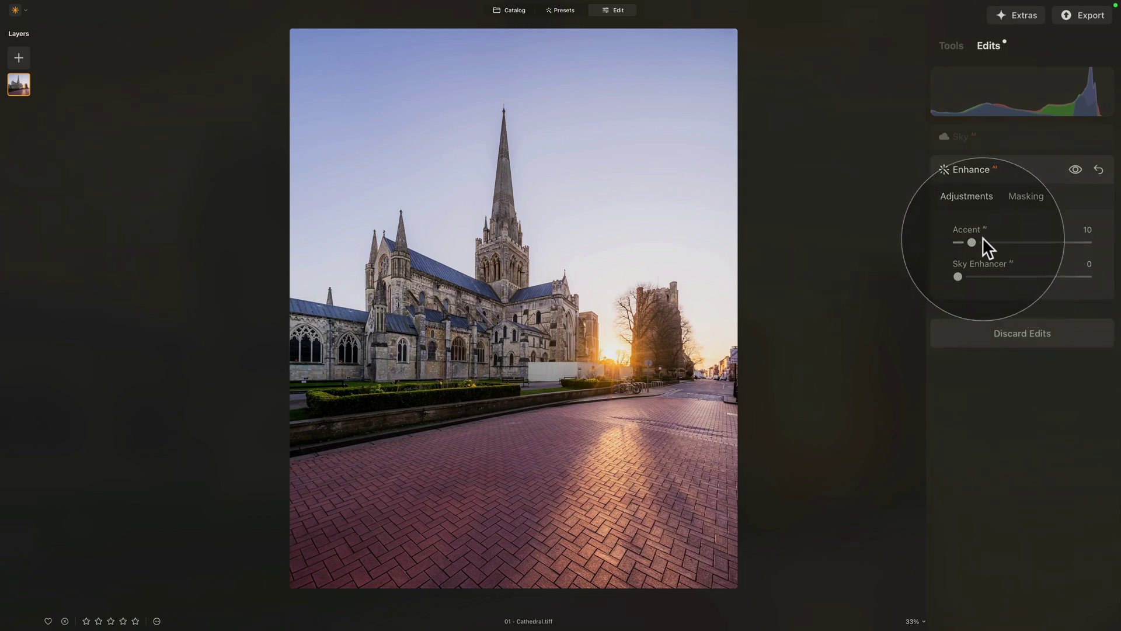
left_click(966, 139)
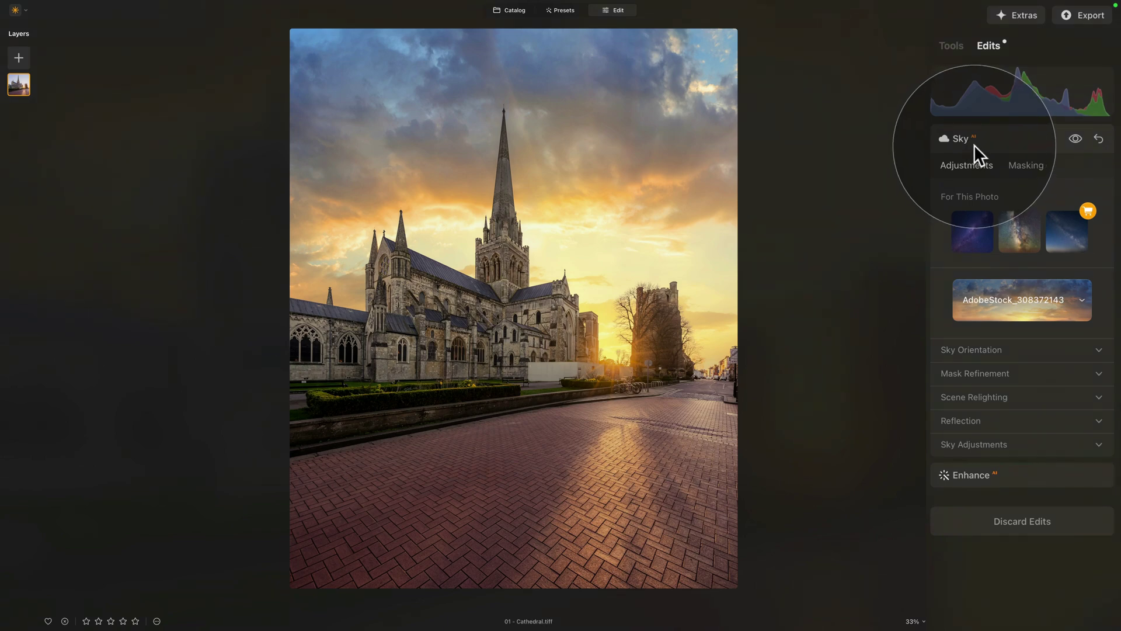
left_click(951, 45)
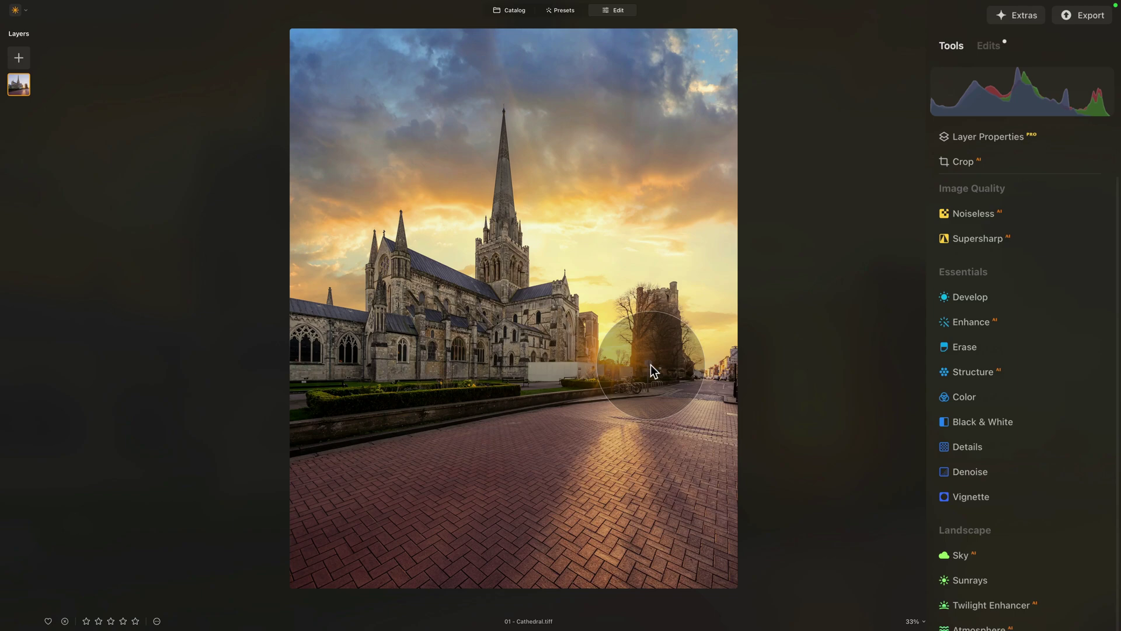
- Add Sunrays at Amount 31 with the sun centre placed behind the tower near the street
scroll(983, 508, "down", 2)
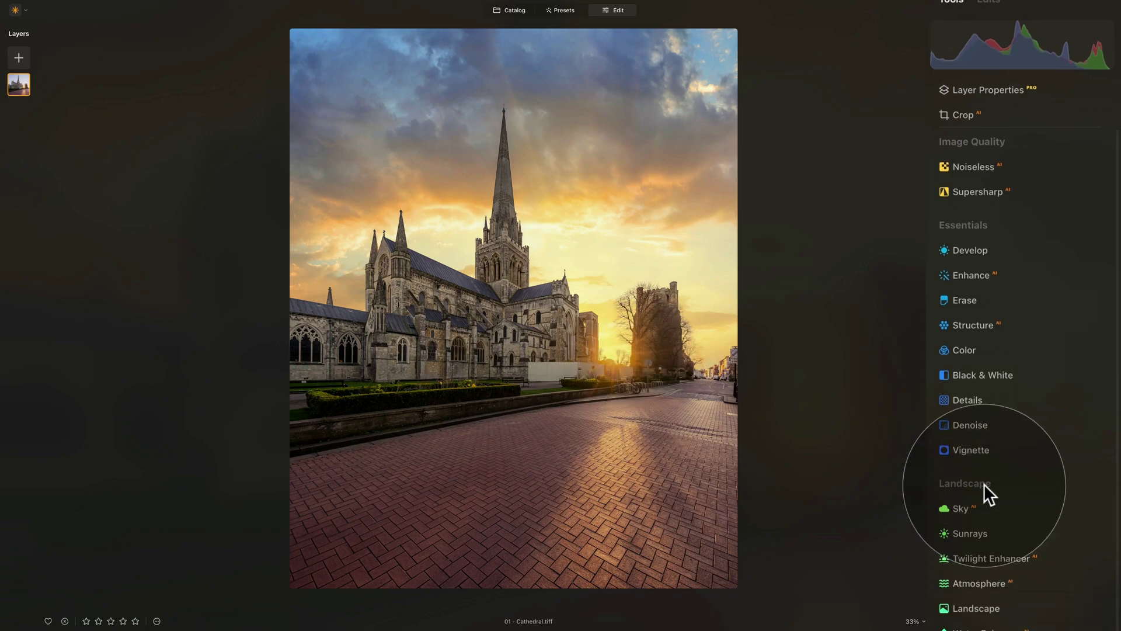
scroll(983, 483, "down", 5)
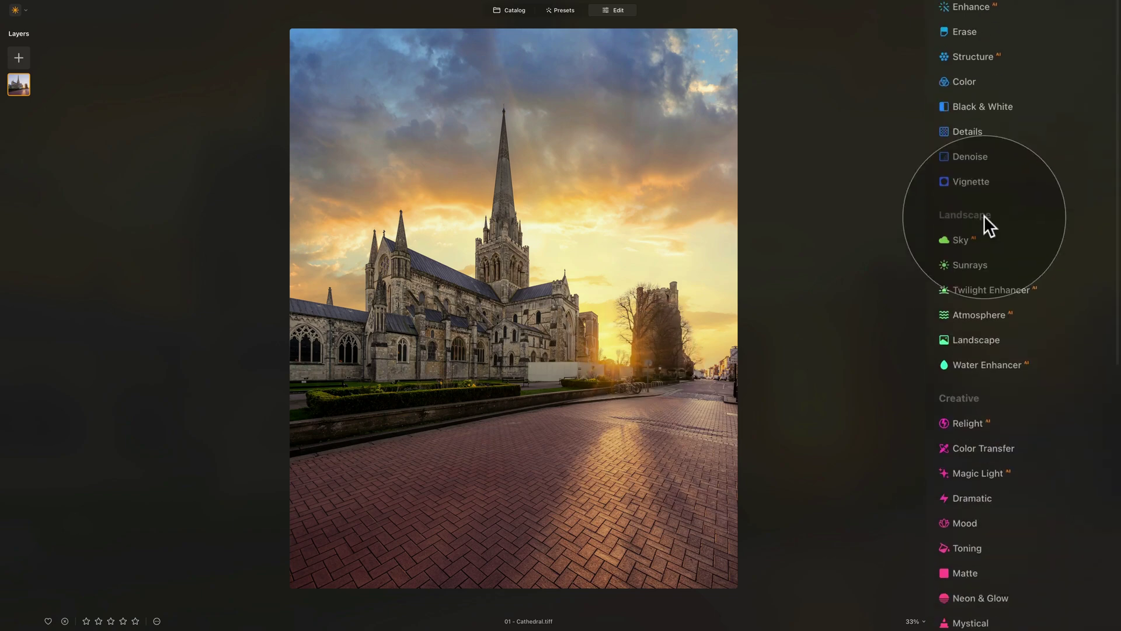
left_click(978, 264)
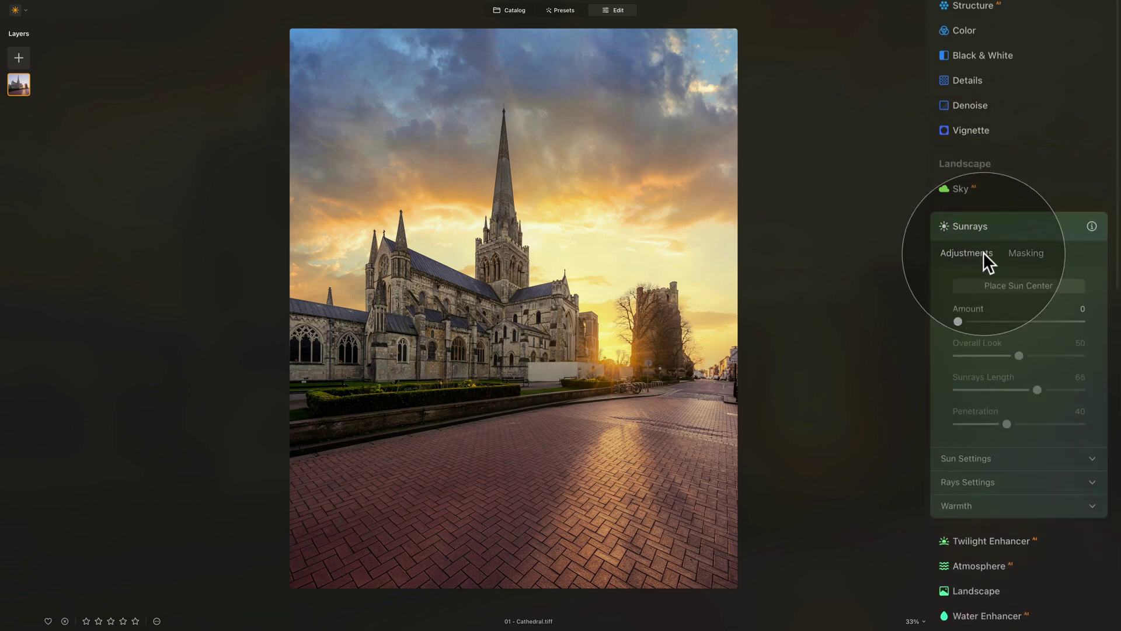
left_click(1009, 286)
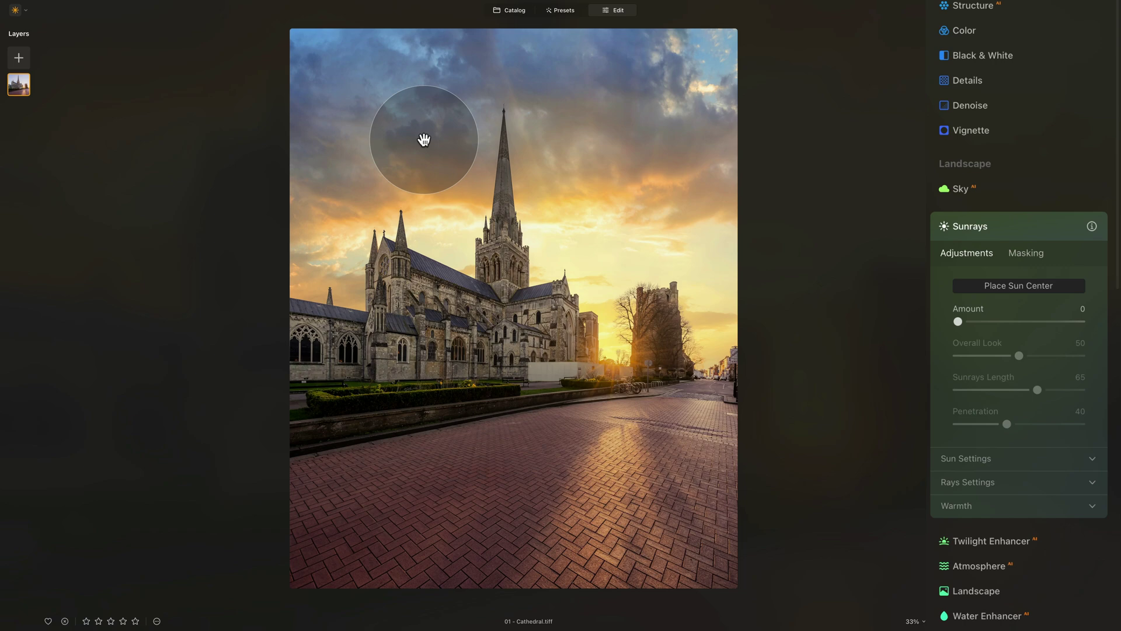
left_click(994, 321)
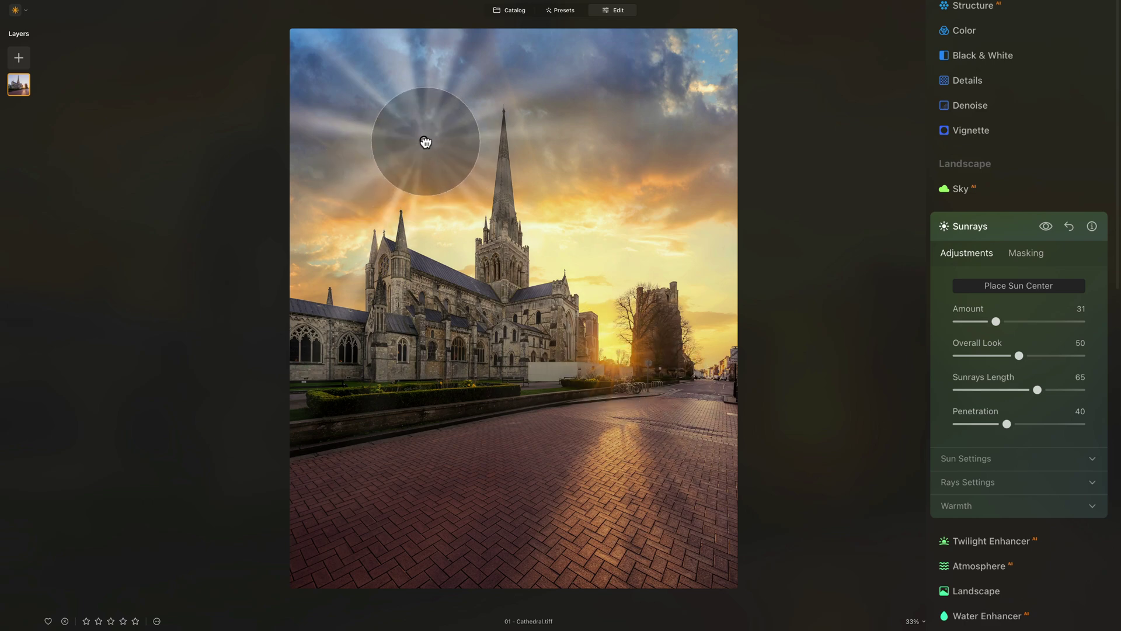
mouse_move(425, 142)
left_mouse_down()
mouse_move(590, 263)
mouse_move(613, 356)
left_mouse_up()
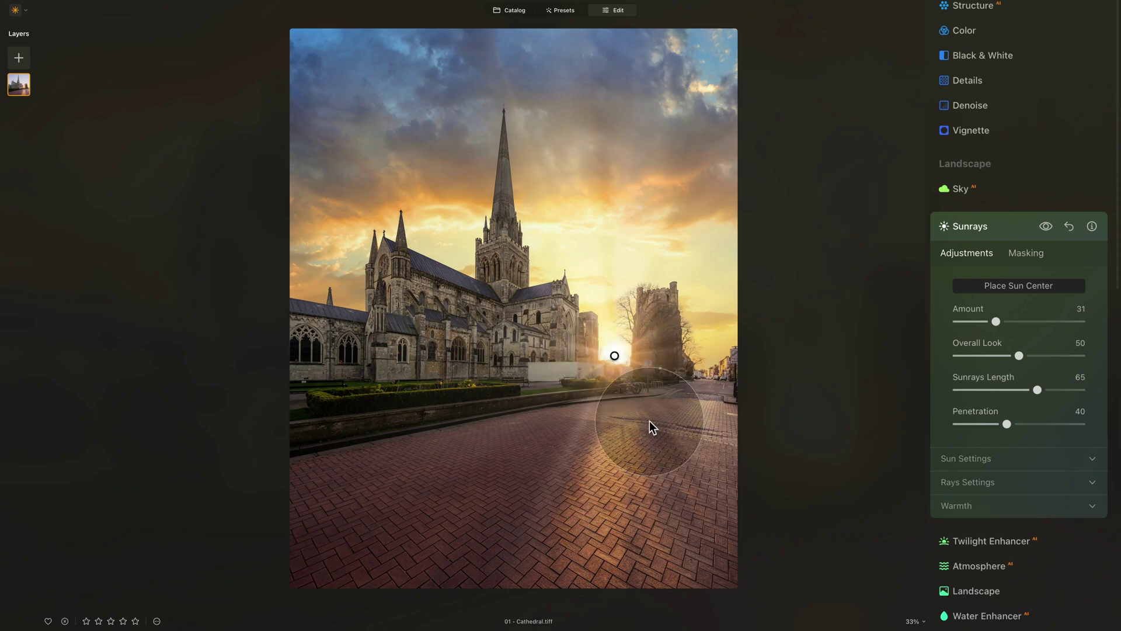
- Set Sun Warmth to 100 and Sunrays Warmth to 79
scroll(986, 280, "down", 3)
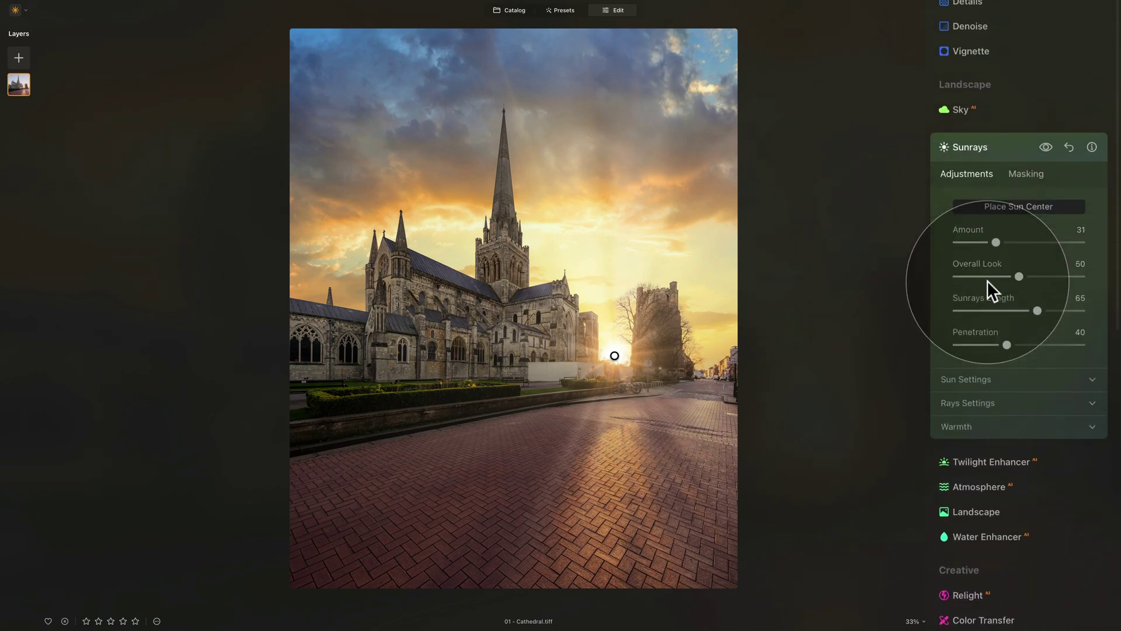
scroll(986, 275, "down", 2)
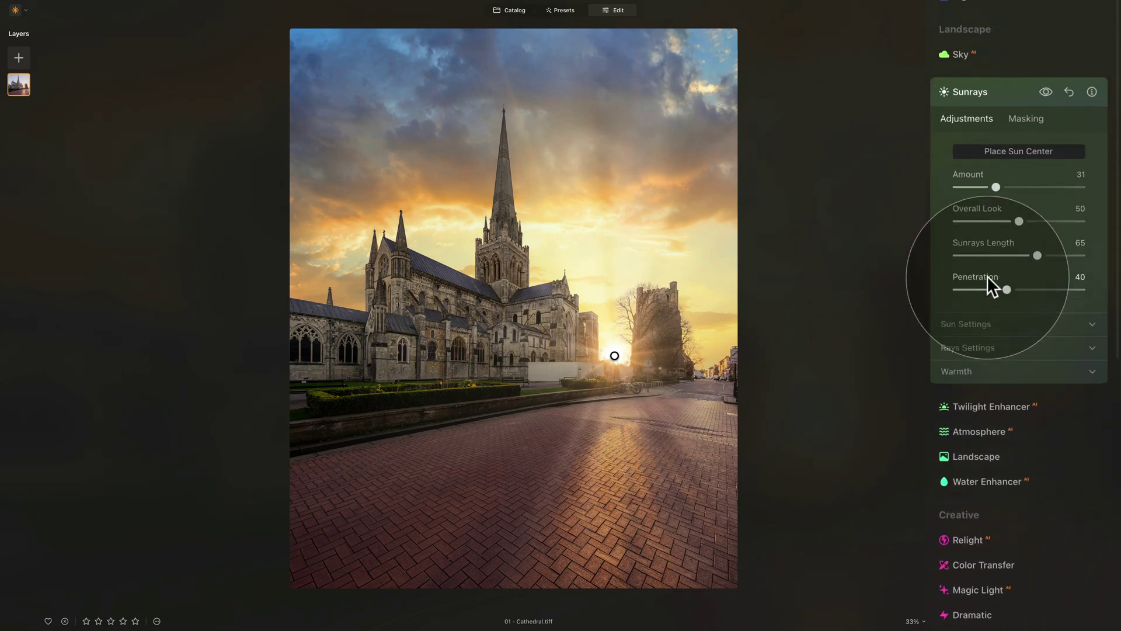
left_click(978, 371)
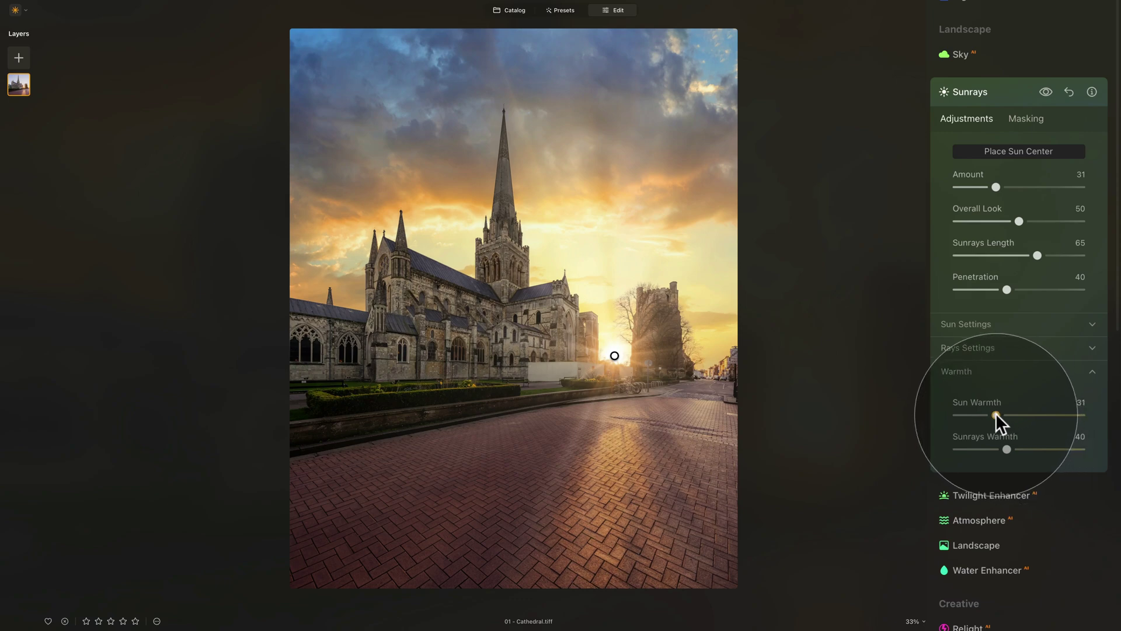
left_click_drag(996, 413, 1119, 419)
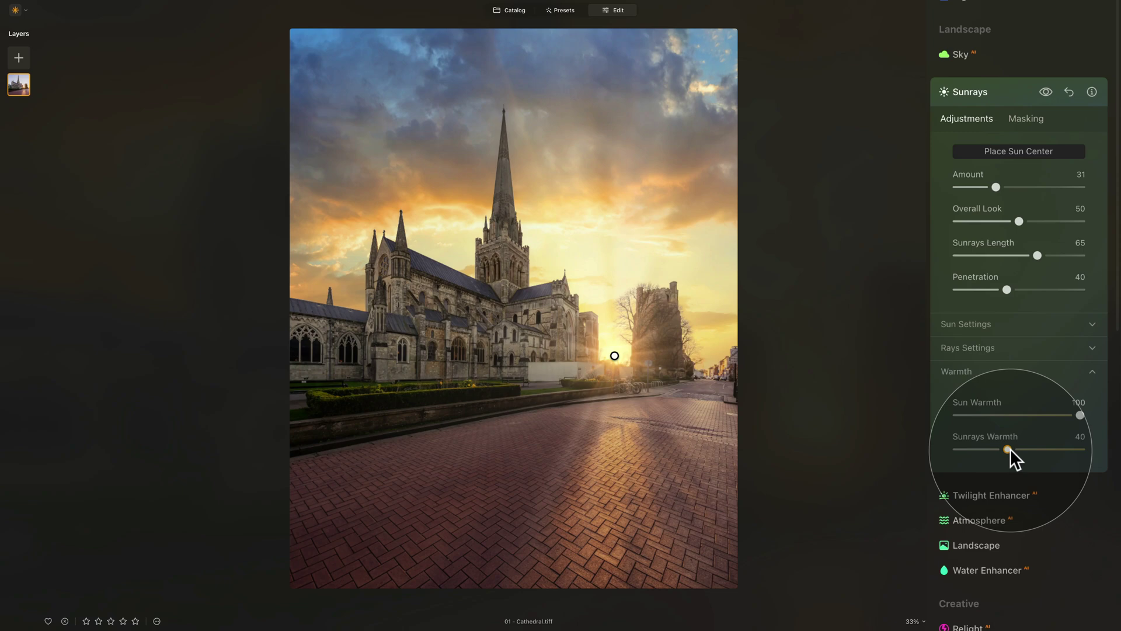
left_click_drag(1010, 448, 1054, 449)
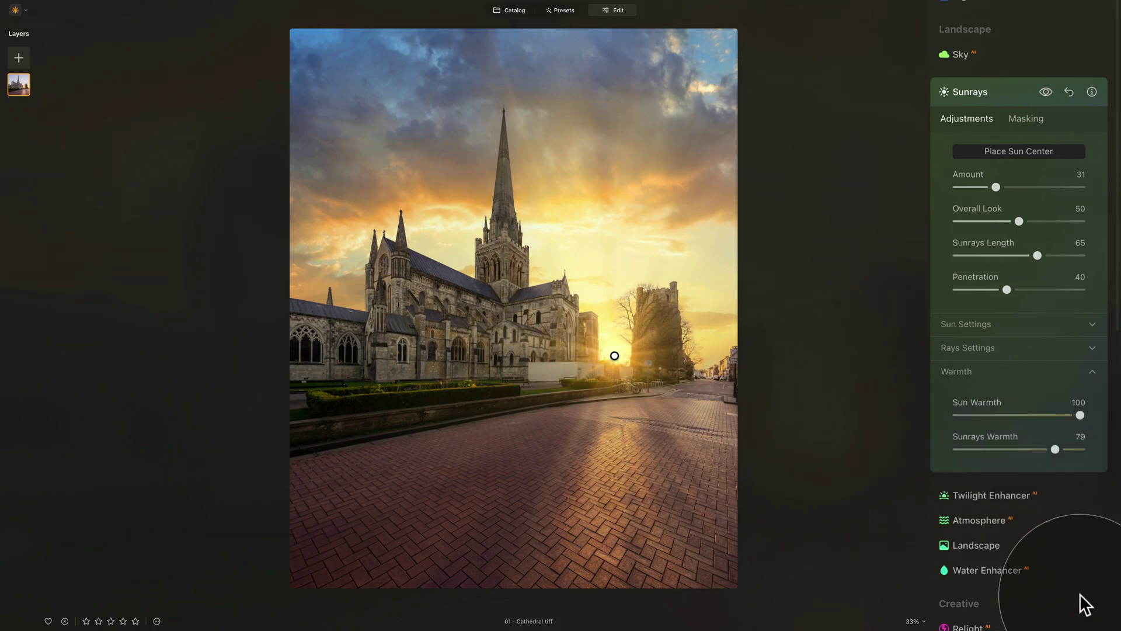
- Zoom in and set Sun Radius 42 and Sun Glow Radius 48, also adjusting glow strength
key("ctrl+equal")
key("ctrl+equal")
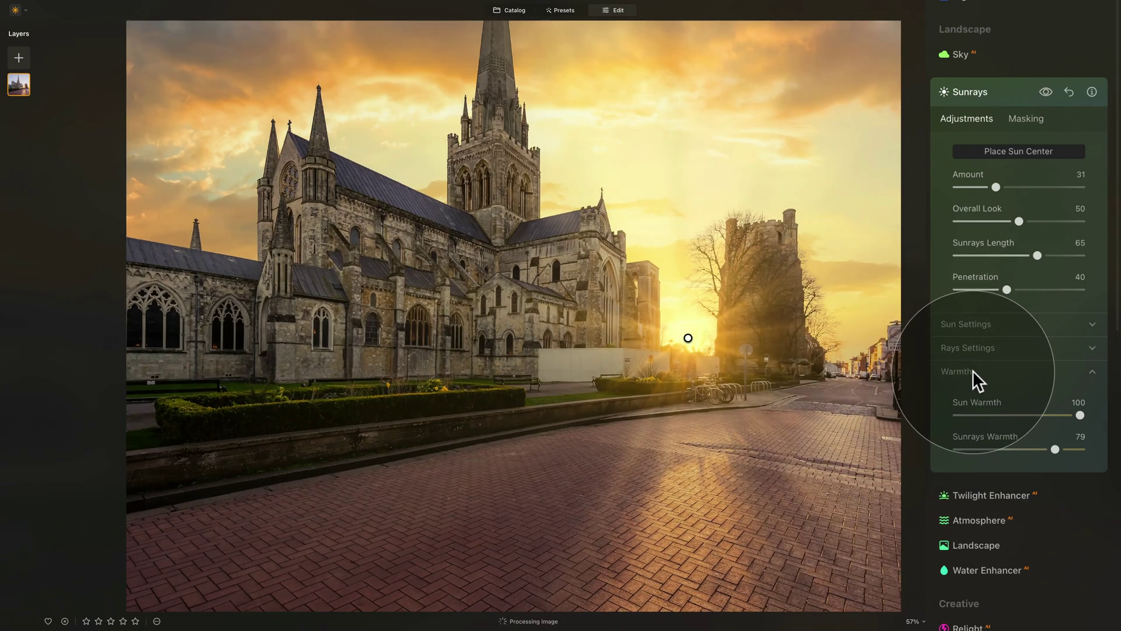
left_click(972, 371)
left_click(977, 325)
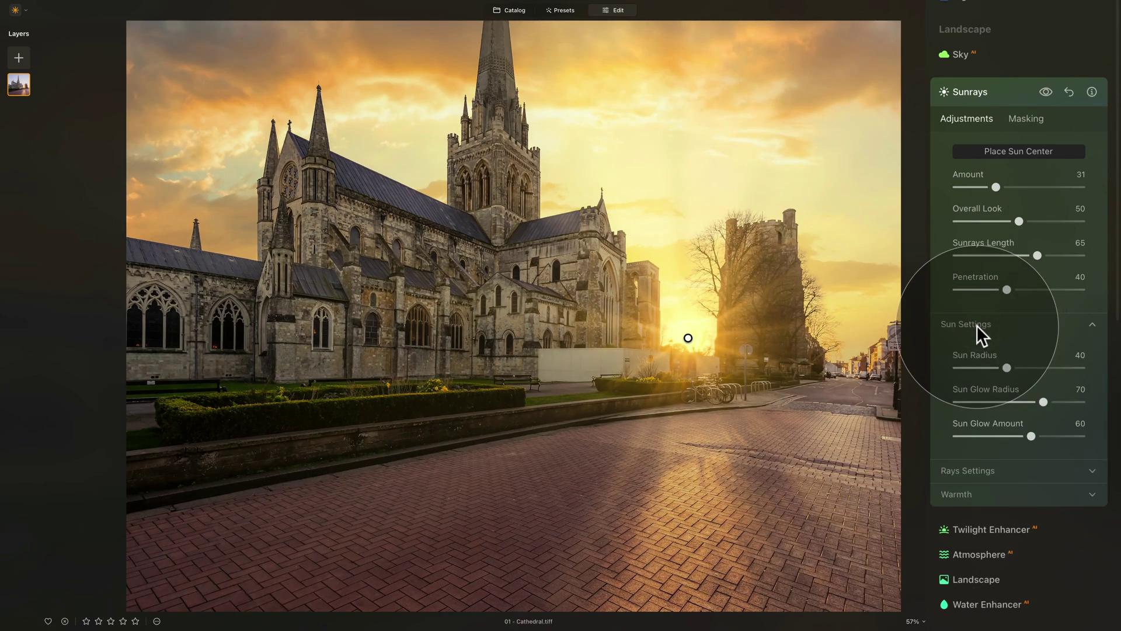
left_click(1006, 363)
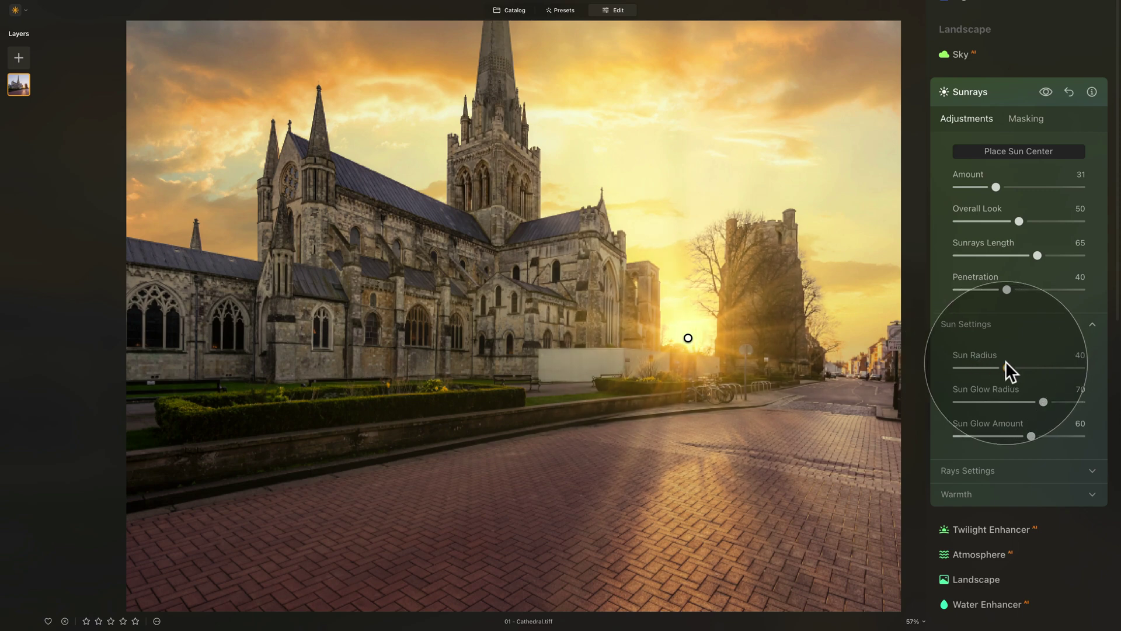
mouse_move(1005, 361)
left_mouse_down()
mouse_move(988, 358)
mouse_move(1101, 375)
mouse_move(1001, 363)
mouse_move(1100, 363)
mouse_move(1009, 368)
left_mouse_up()
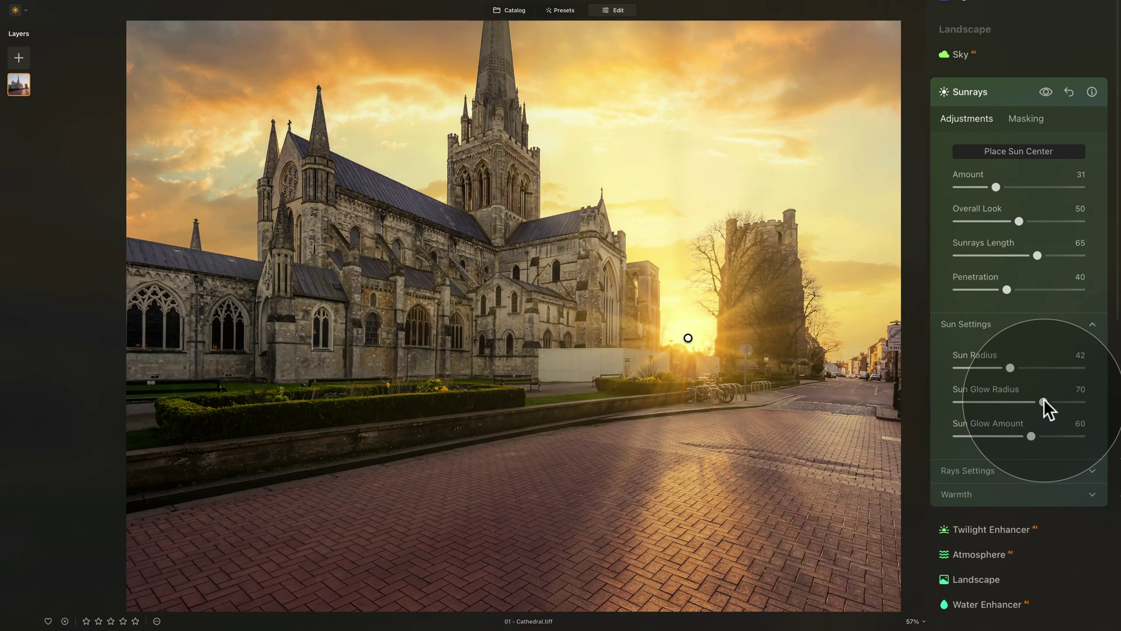
left_click_drag(1039, 398, 1017, 401)
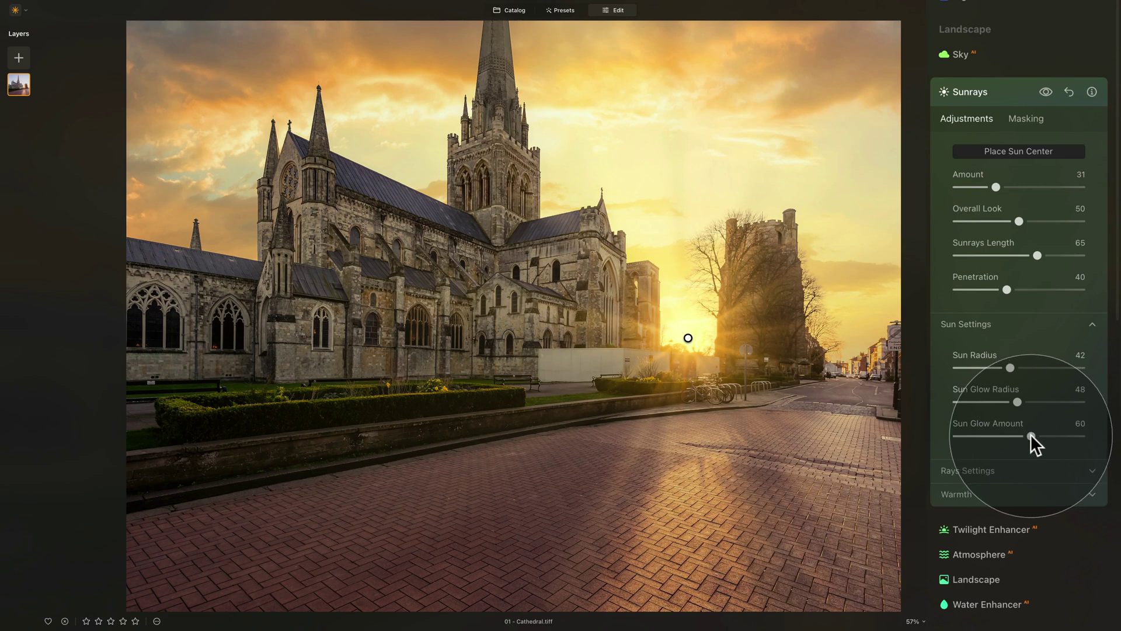
mouse_move(1031, 433)
left_mouse_down()
mouse_move(1005, 435)
mouse_move(1029, 435)
left_mouse_up()
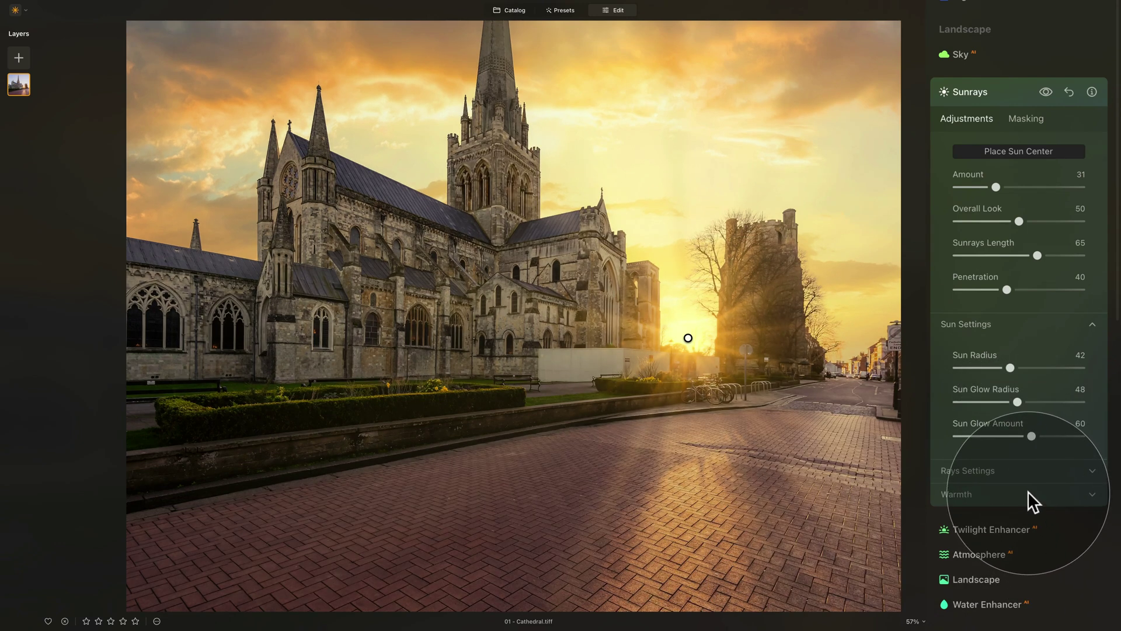
- Reduce the Number of Sunrays to 37 with Randomize at 0
left_click(972, 324)
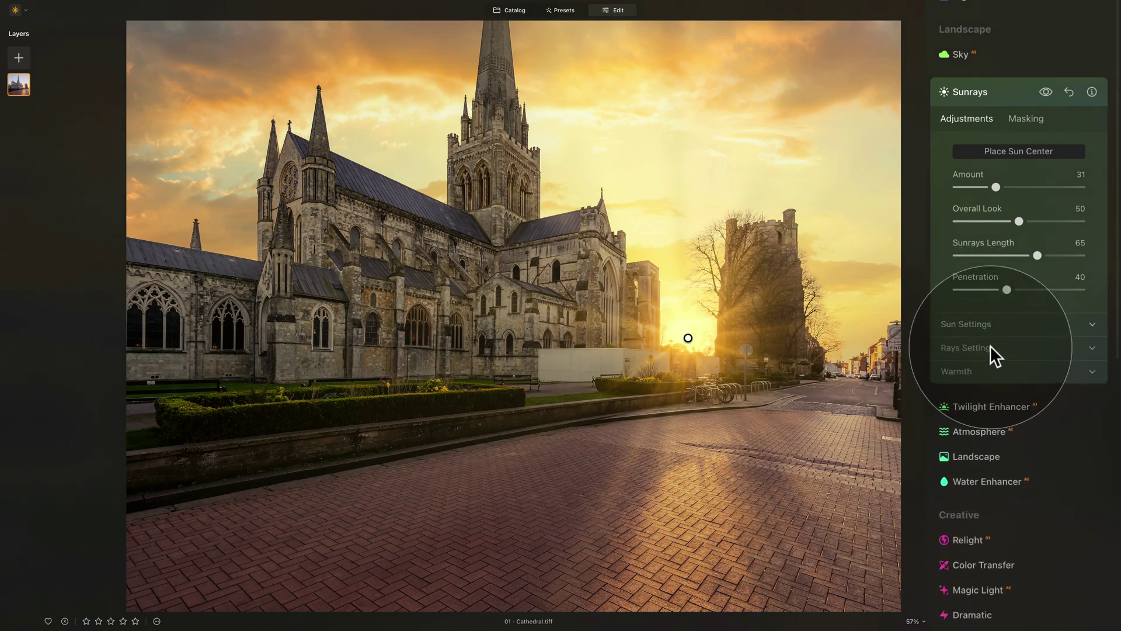
left_click(991, 347)
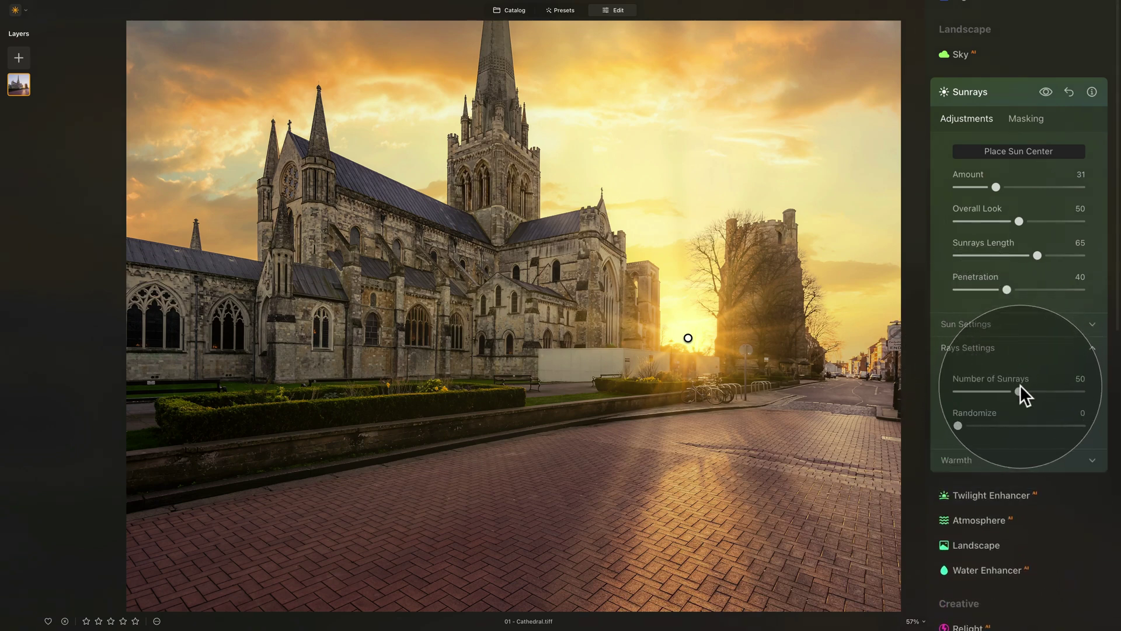
mouse_move(1021, 386)
left_mouse_down()
mouse_move(945, 395)
mouse_move(1001, 394)
left_mouse_up()
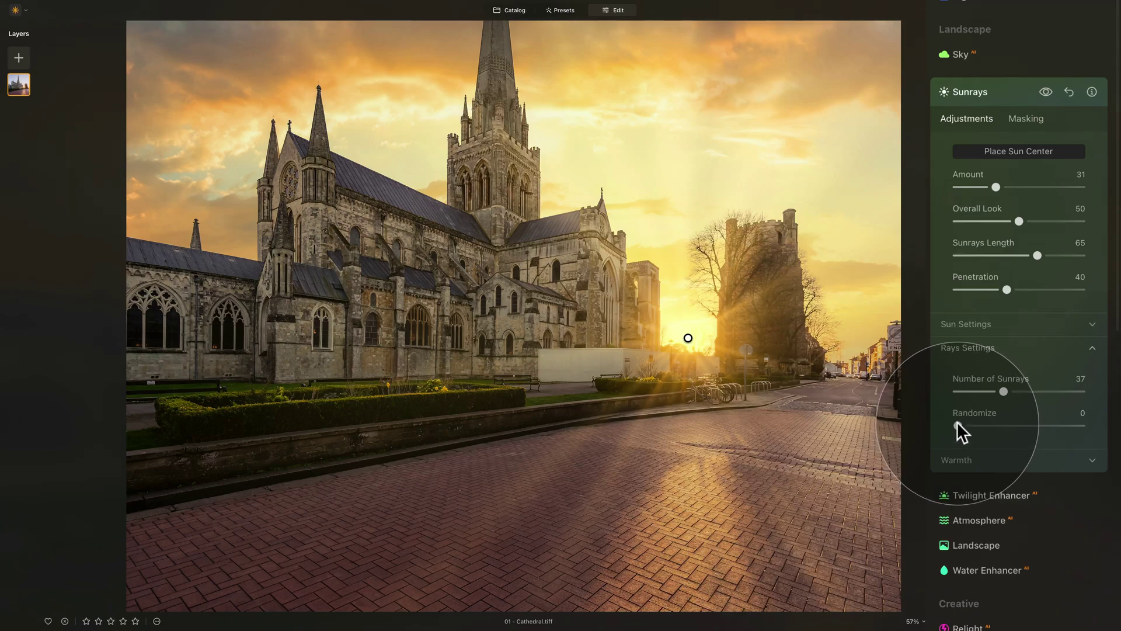
left_click_drag(956, 424, 959, 426)
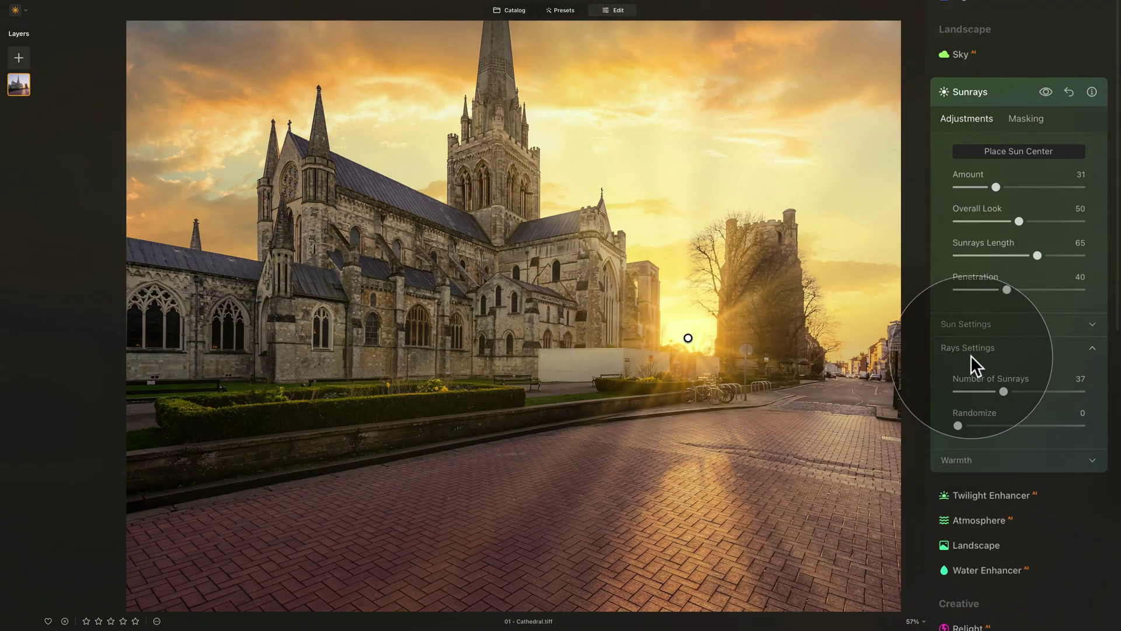
- Zoom out to the whole photo, lock the sun behind the tower and shorten Sunrays Length from 65 to 59
left_click(793, 388)
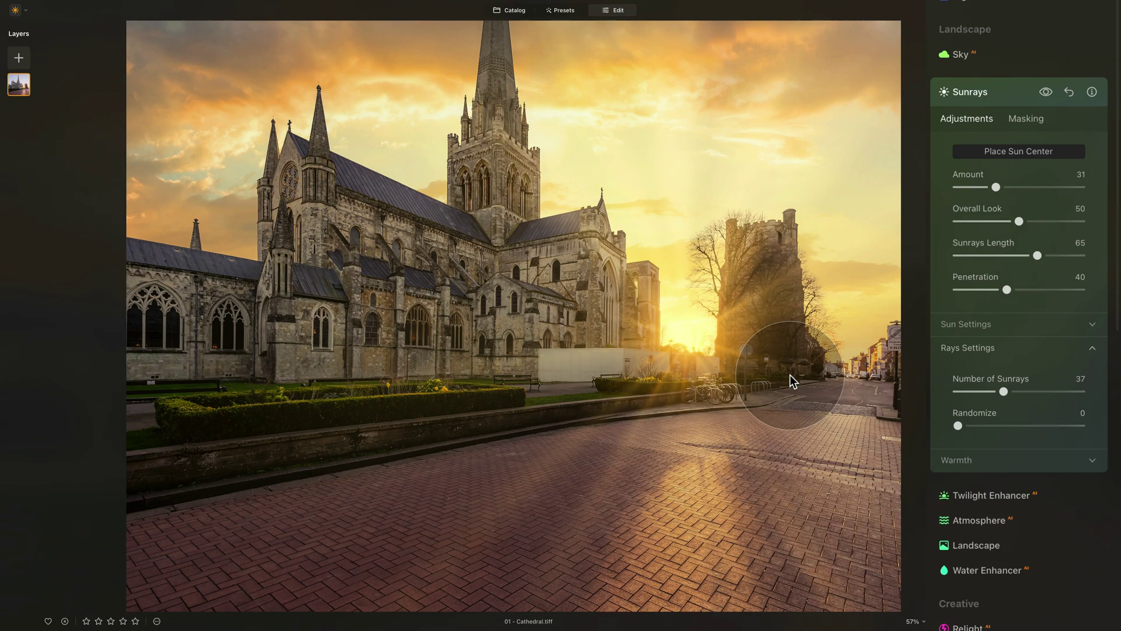
left_click(790, 374)
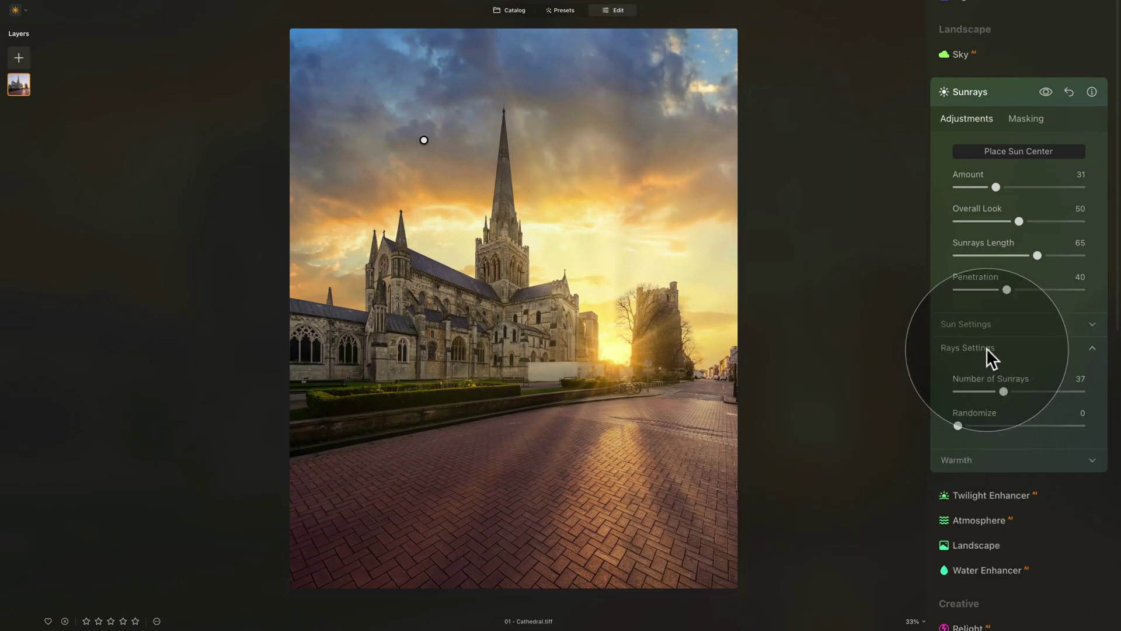
left_click(986, 346)
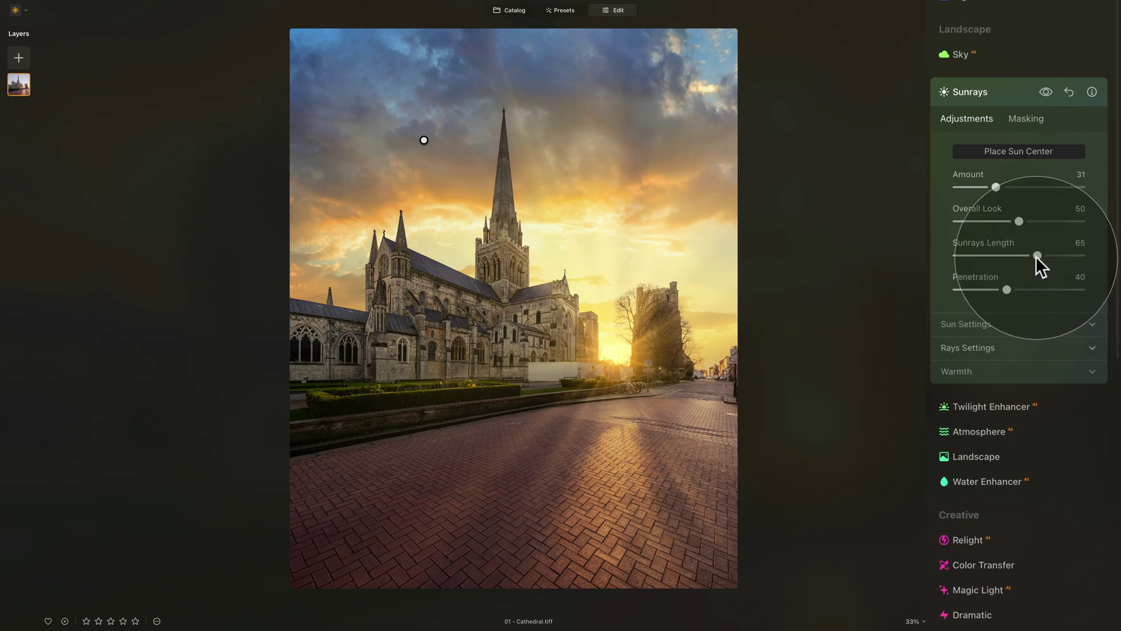
left_click(1024, 151)
mouse_move(1036, 255)
left_mouse_down()
mouse_move(976, 257)
mouse_move(1086, 273)
mouse_move(1118, 265)
mouse_move(1030, 264)
left_mouse_up()
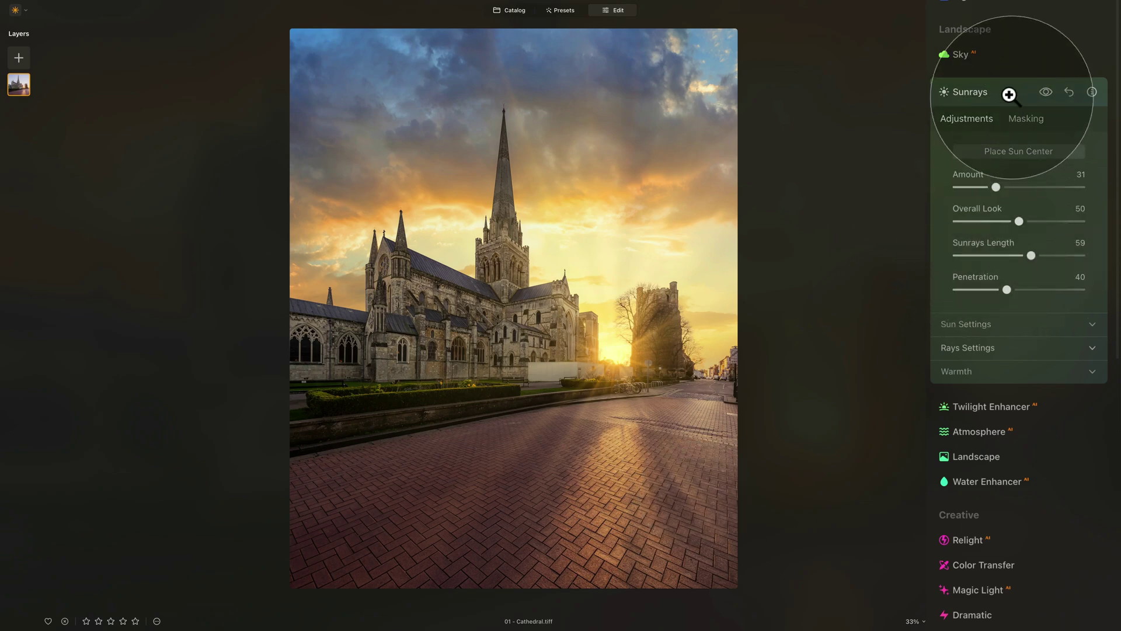
left_click(1009, 93)
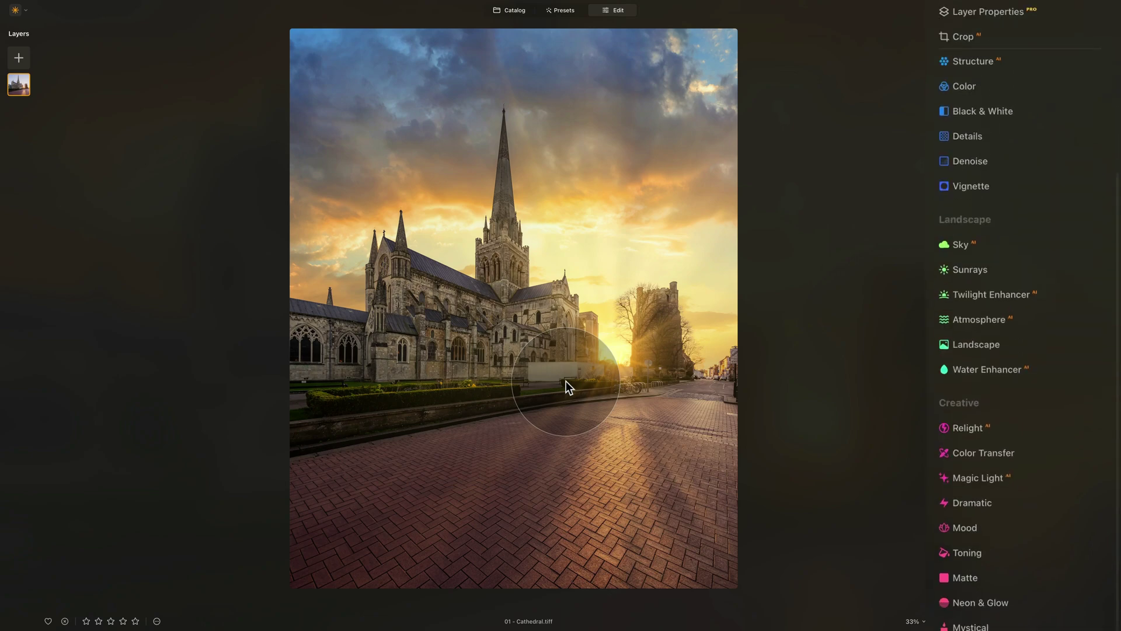
- Set the Enhance tool's Accent to 5 and Sky Enhancer to 20 on the cathedral photo
scroll(986, 376, "up", 5)
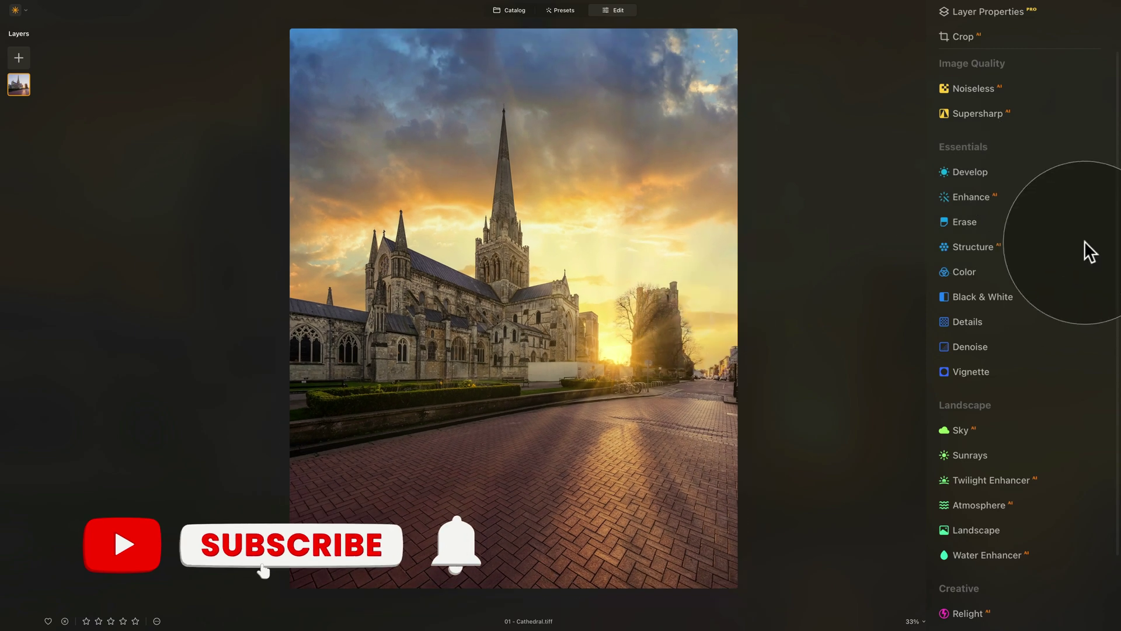
left_click(976, 198)
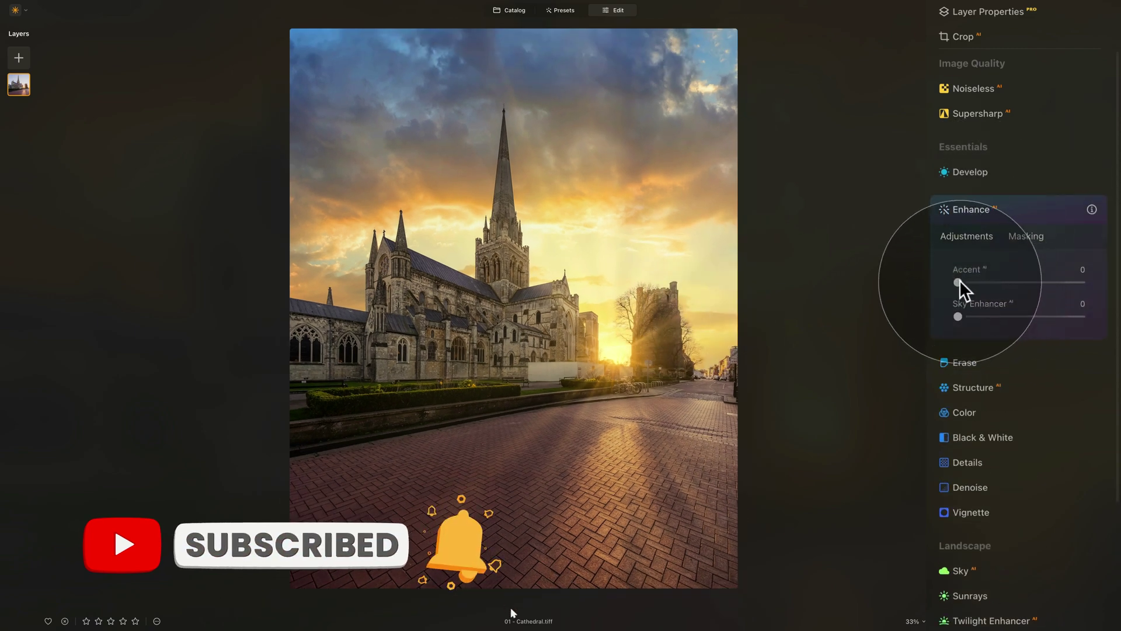
left_click_drag(958, 282, 975, 282)
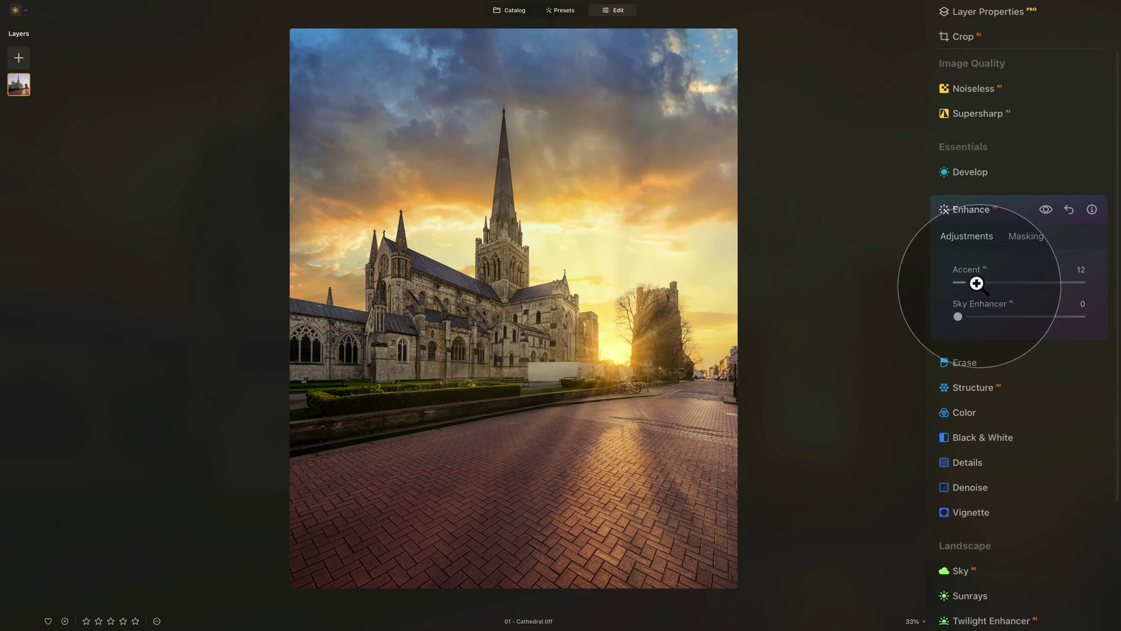
left_click_drag(976, 283, 965, 282)
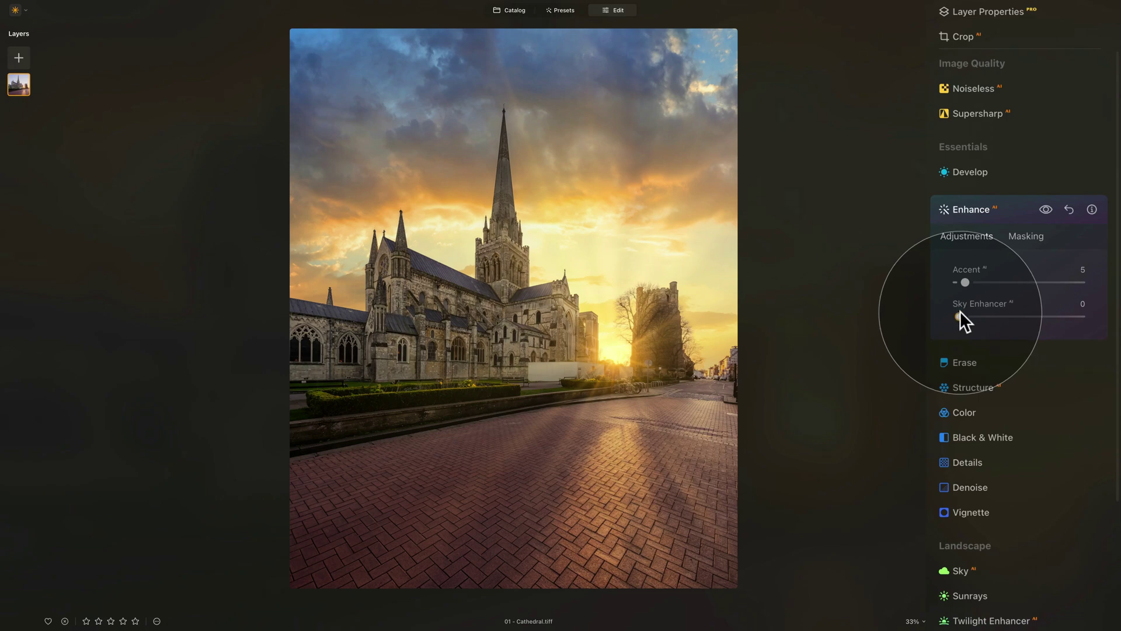
left_click_drag(958, 316, 982, 315)
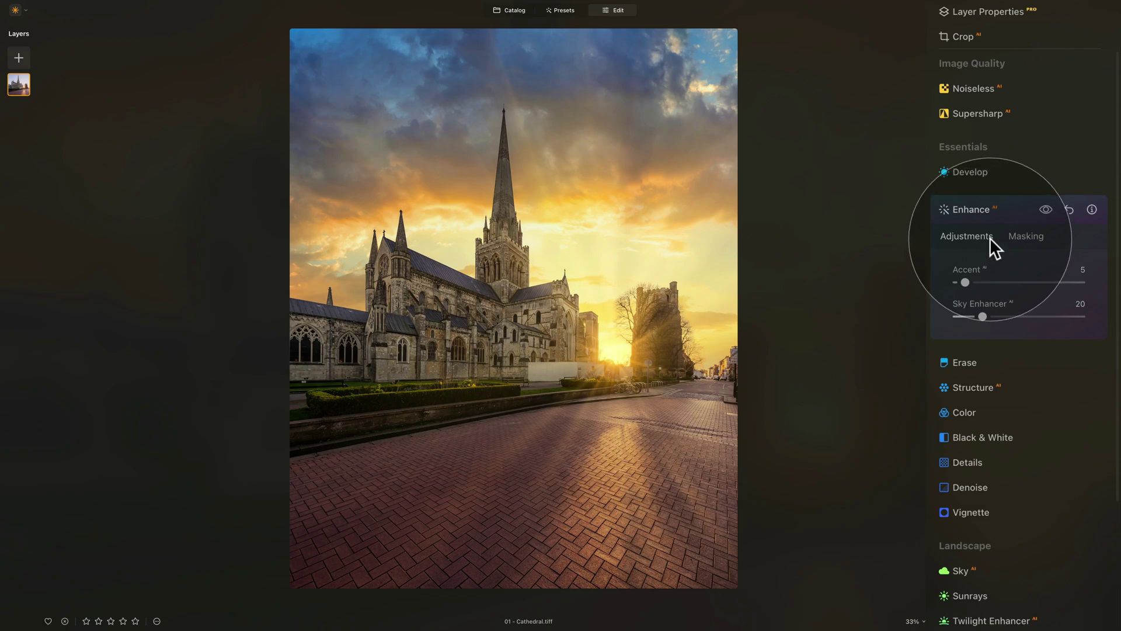
- Apply the Creative Mystical effect to the cathedral photo at Amount 20
left_click(991, 209)
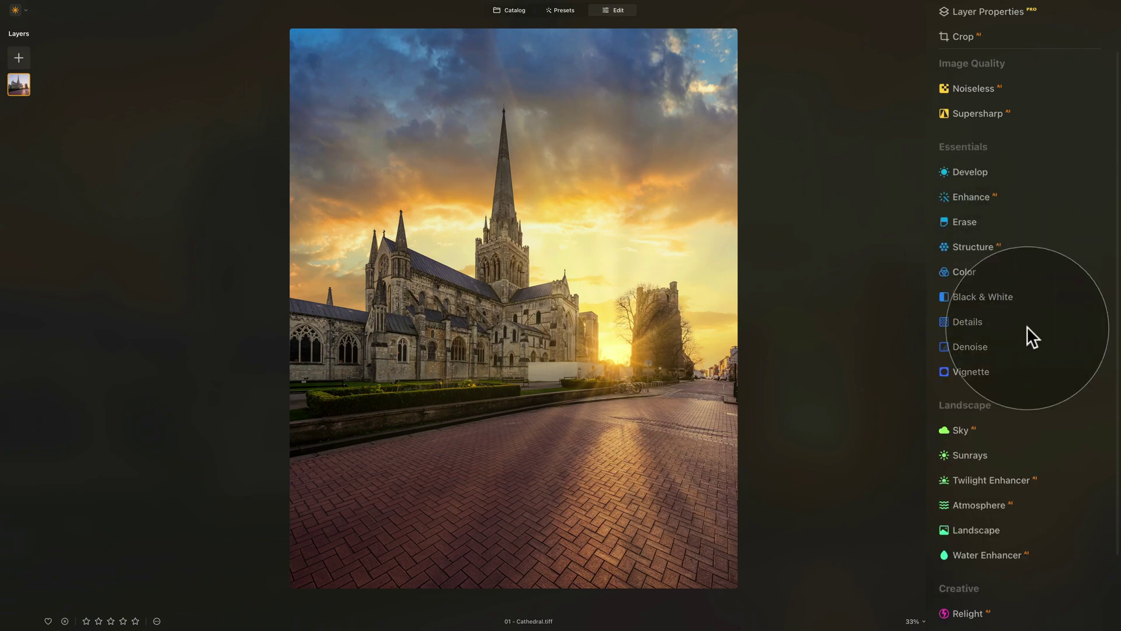
scroll(1011, 311, "down", 5)
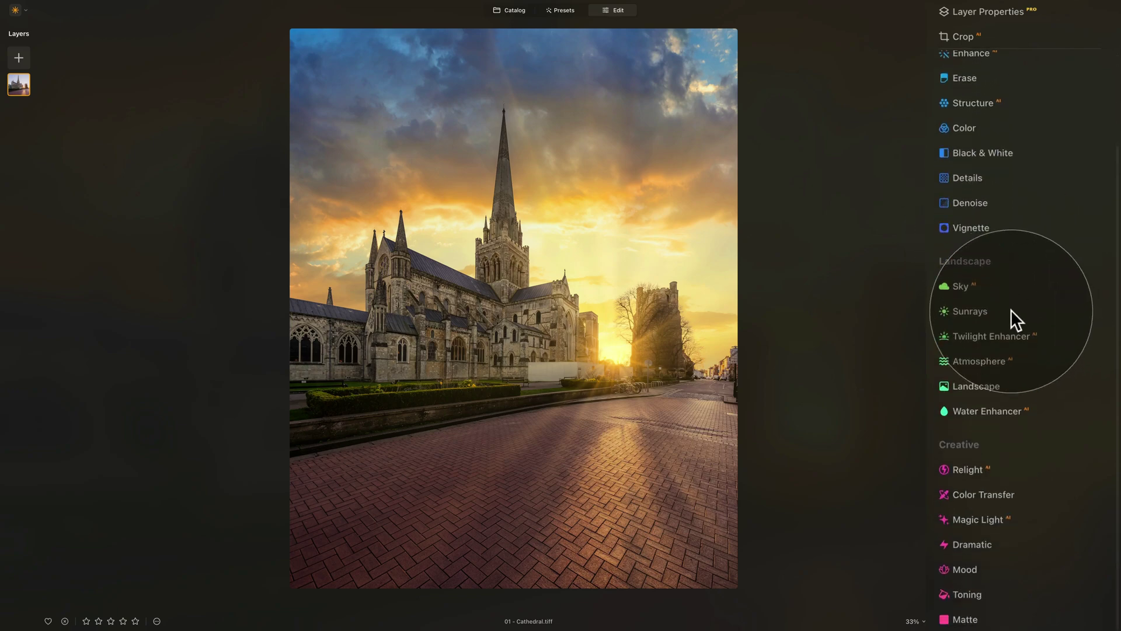
scroll(1010, 309, "down", 5)
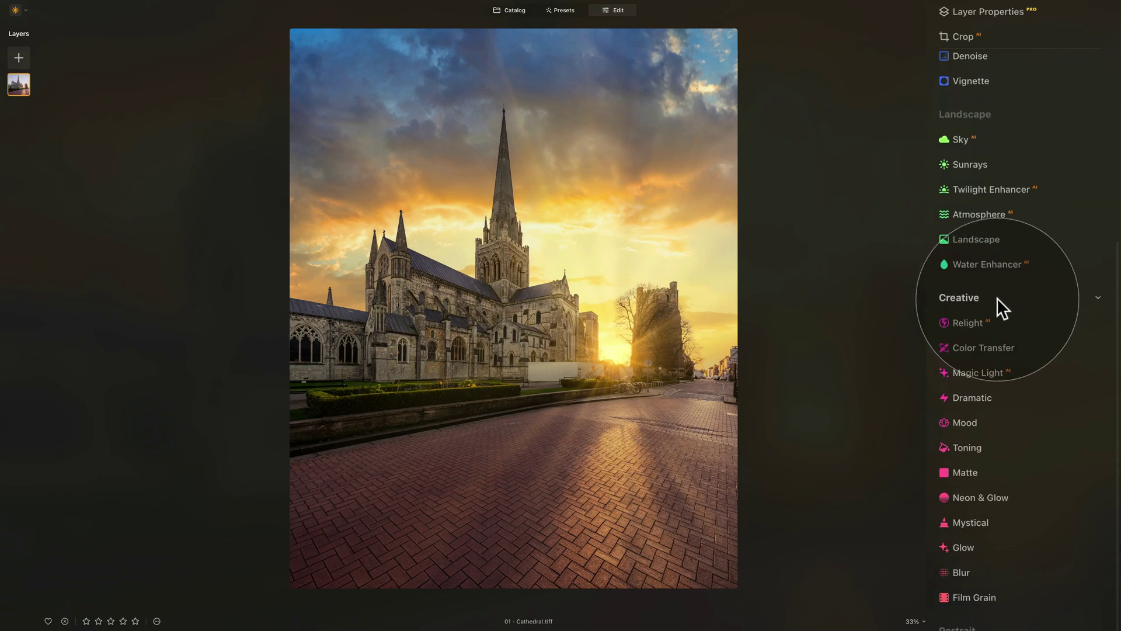
scroll(1000, 379, "down", 5)
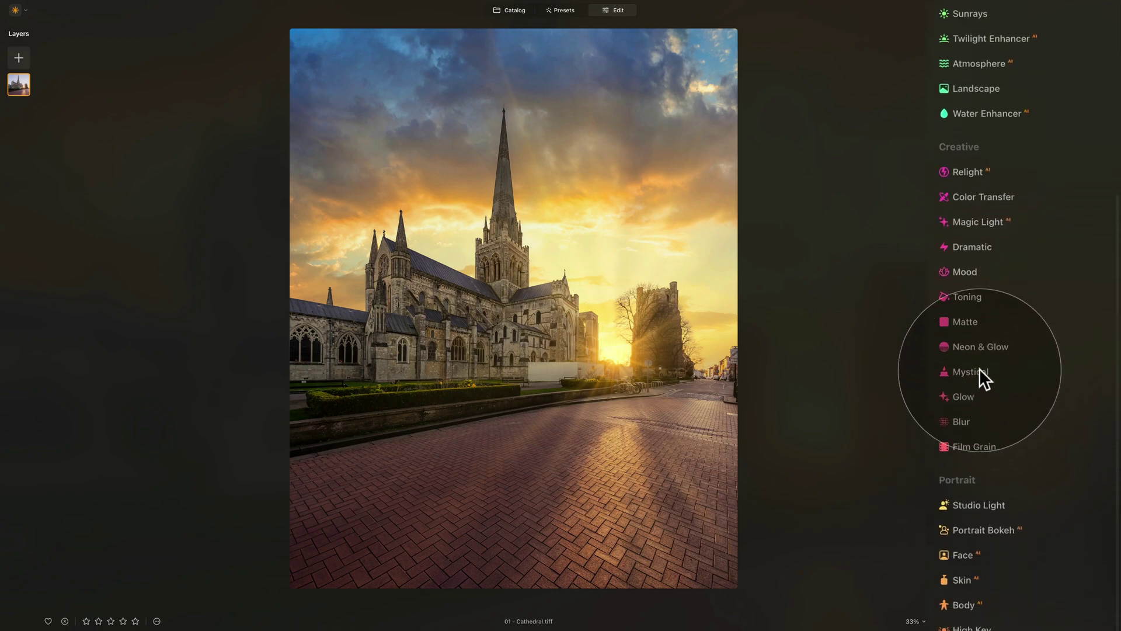
left_click(979, 370)
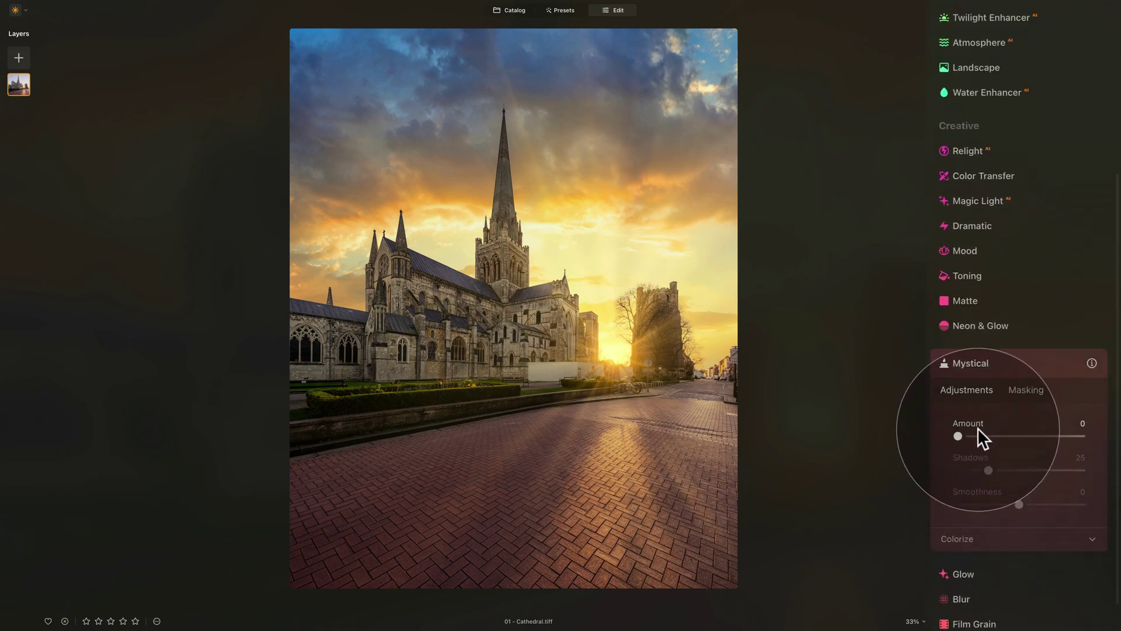
left_click(983, 436)
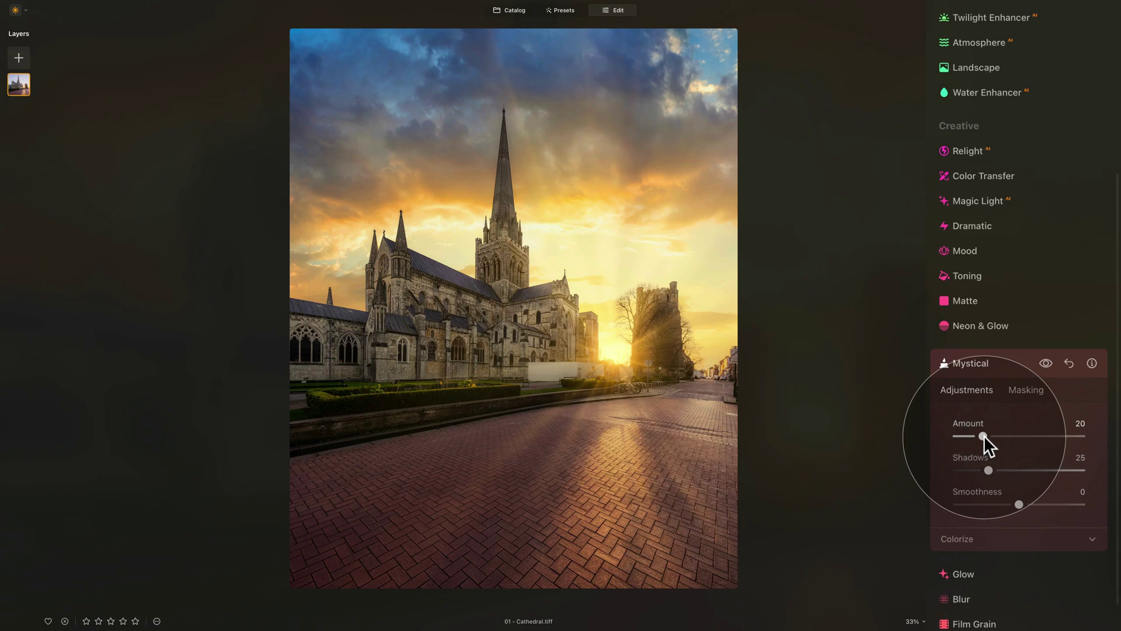
left_click(972, 361)
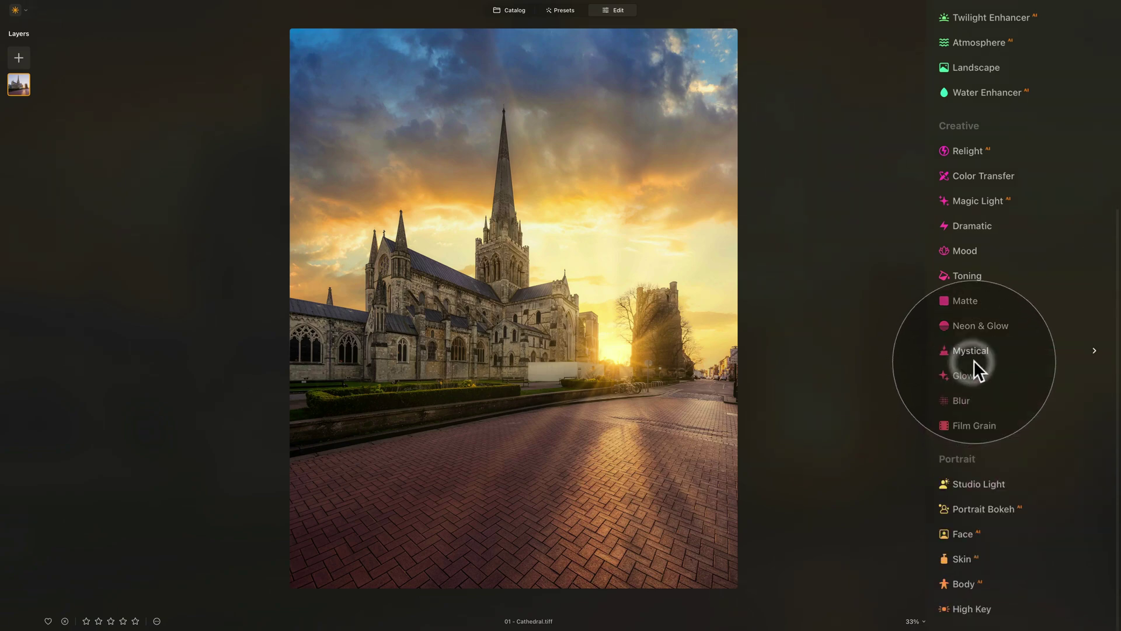
- Apply the Creative > Candlelight LUT in the Mood tool
left_click(959, 251)
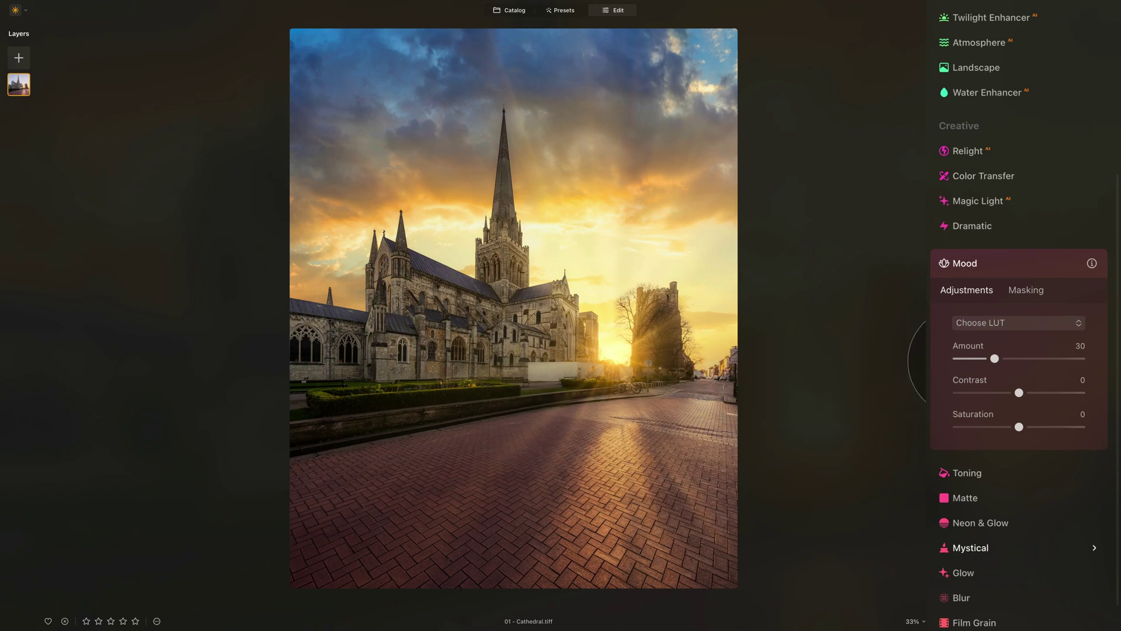
left_click(1048, 322)
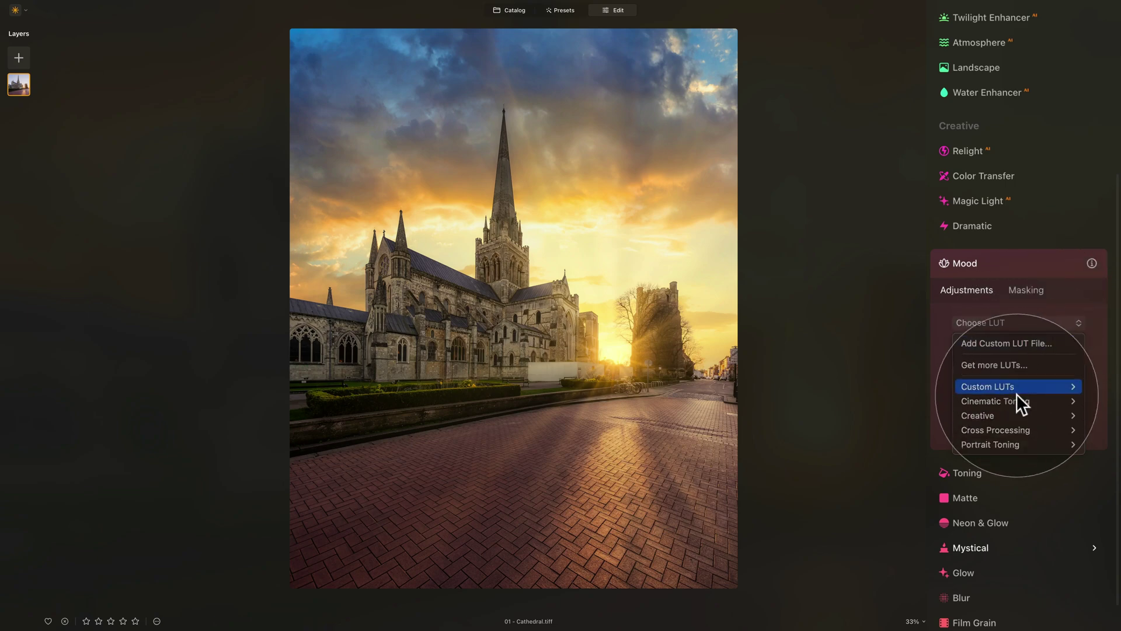
mouse_move(1025, 401)
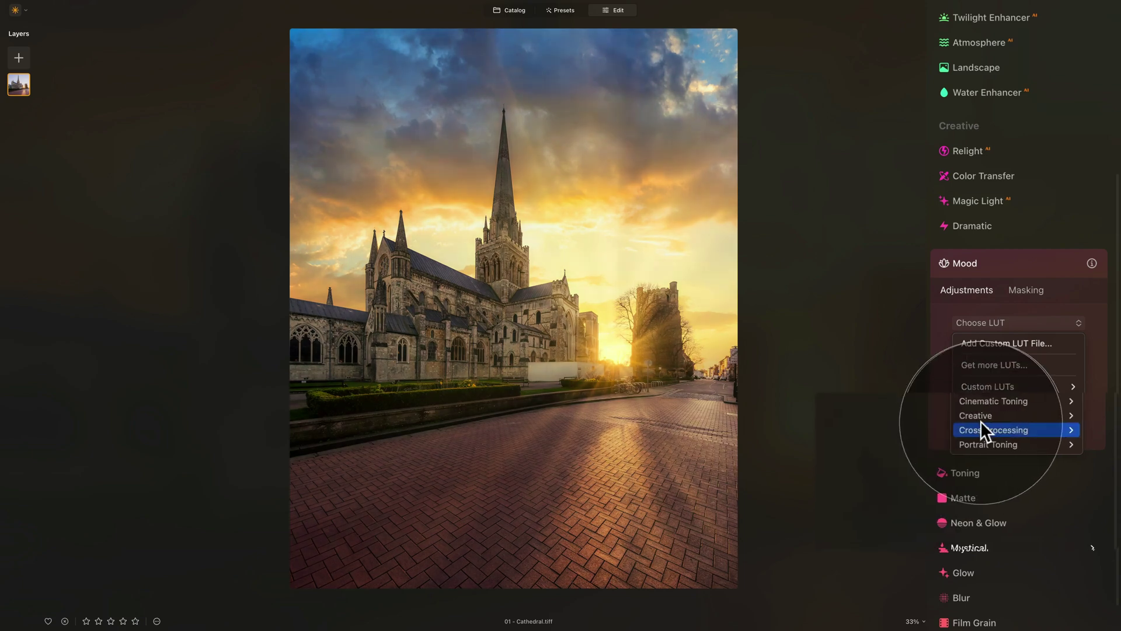
mouse_move(973, 413)
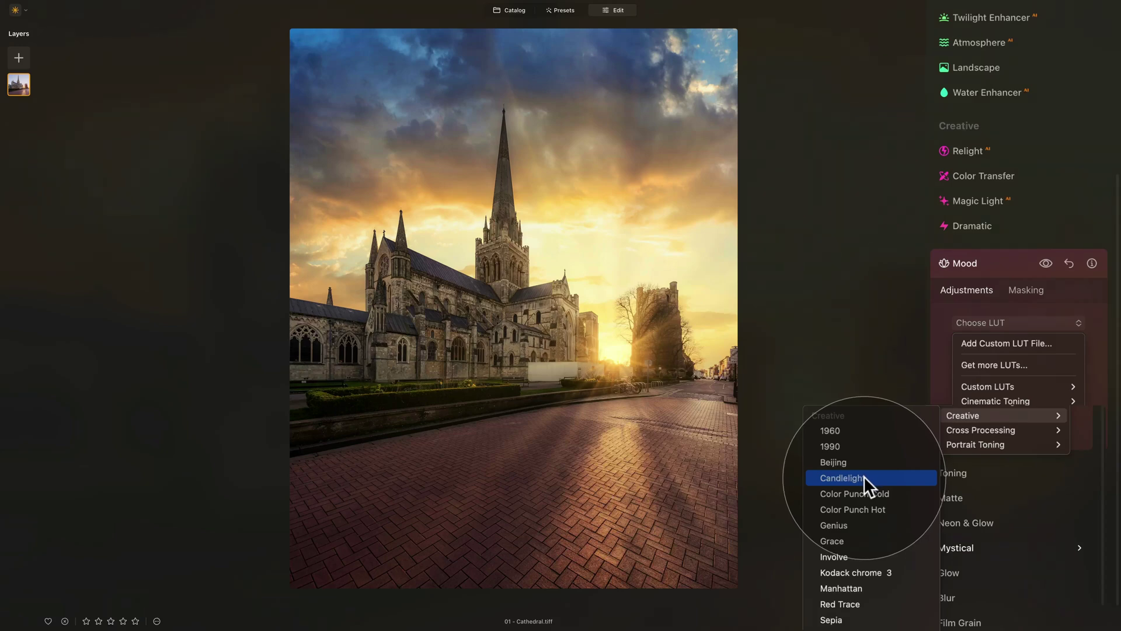
left_click(862, 477)
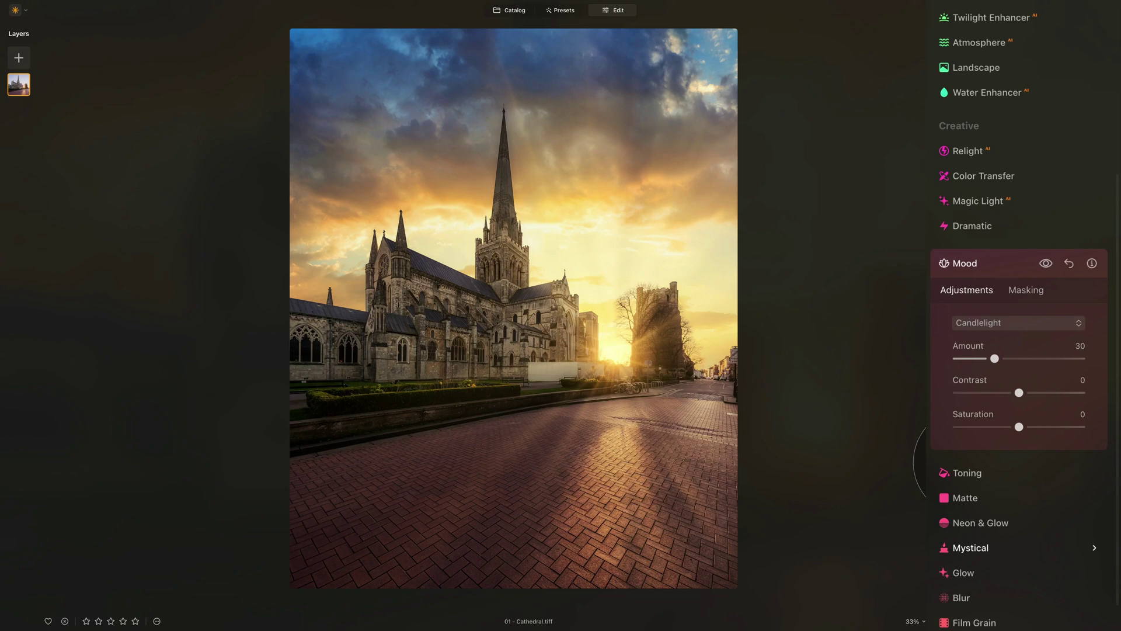
left_click(1019, 322)
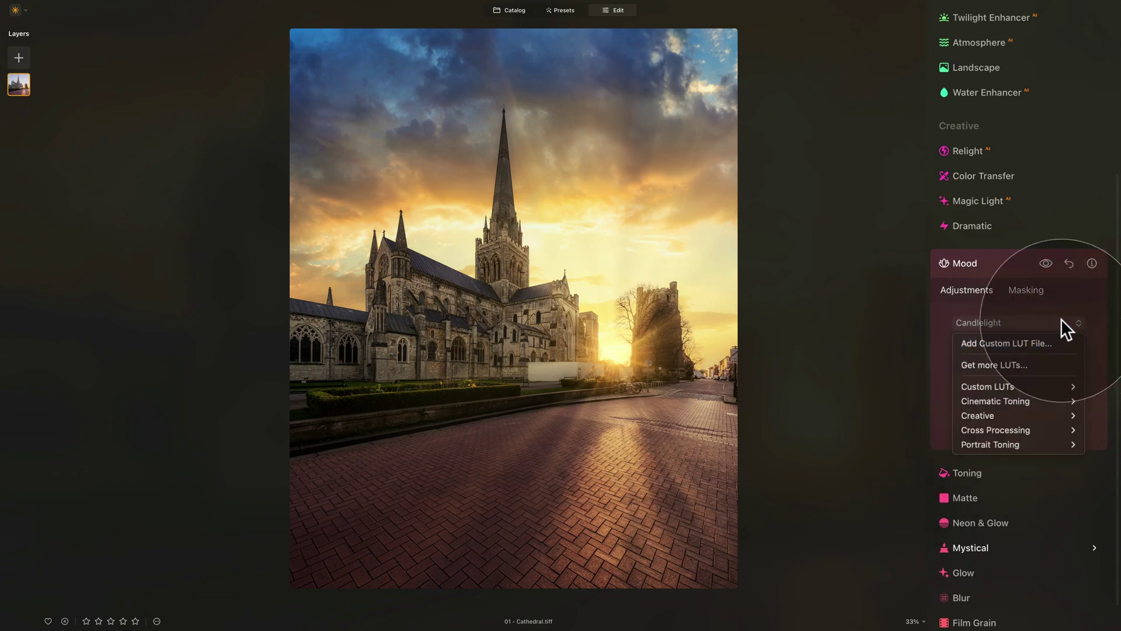
left_click(1075, 302)
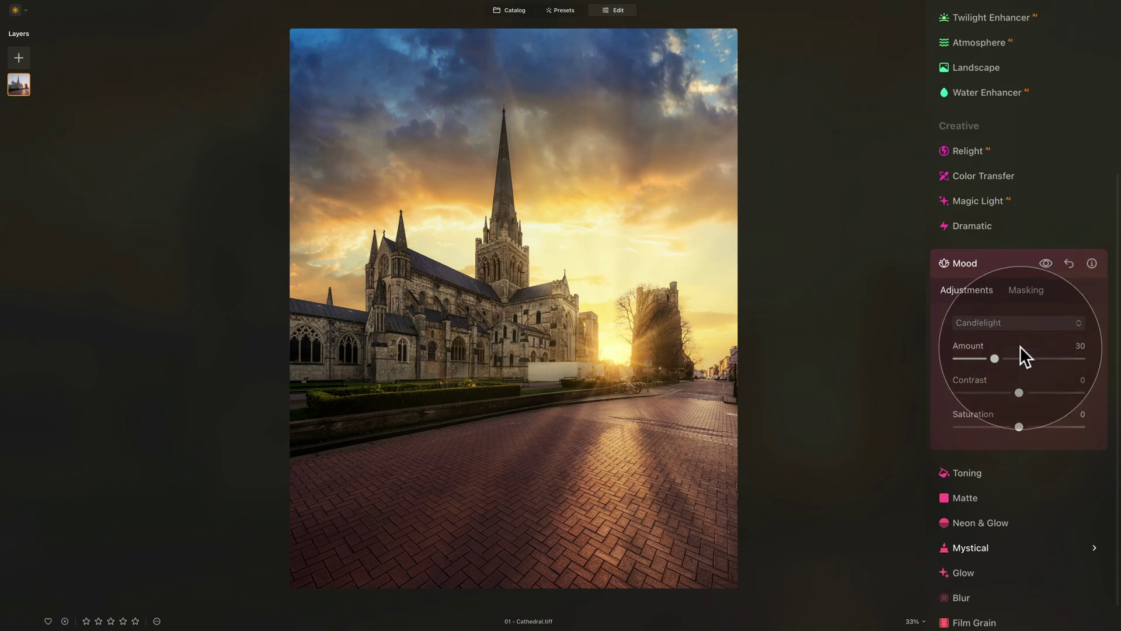
- Set the Mood Amount to 20 and Saturation to 19, then compare with and without it
left_click(974, 359)
left_click_drag(974, 358, 981, 359)
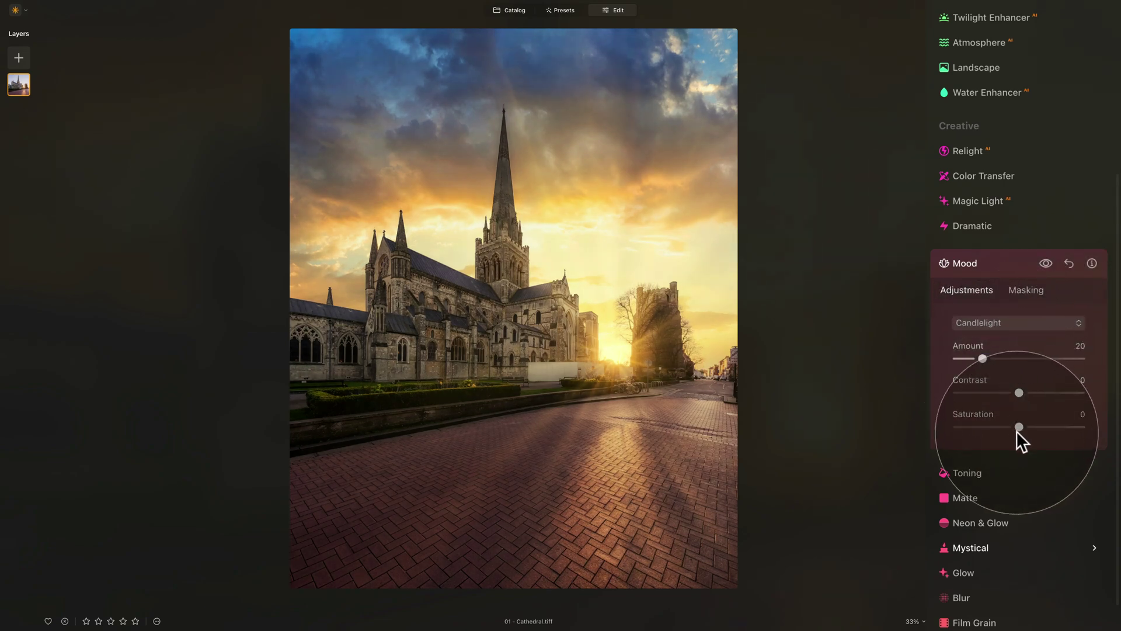
left_click_drag(1017, 427, 1033, 428)
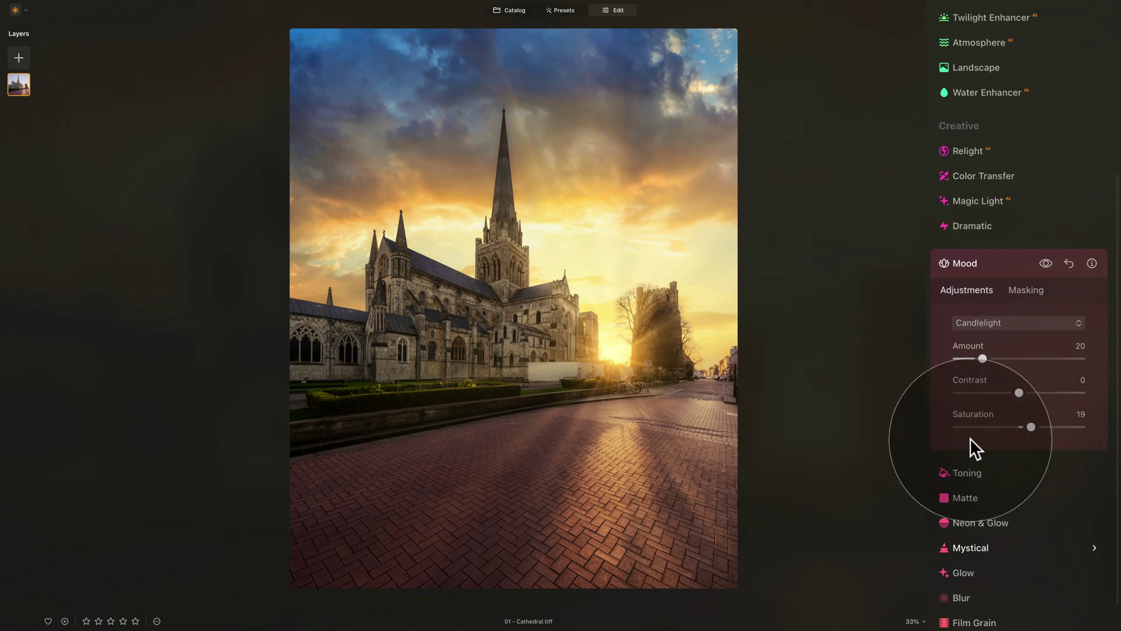
left_click(1040, 262)
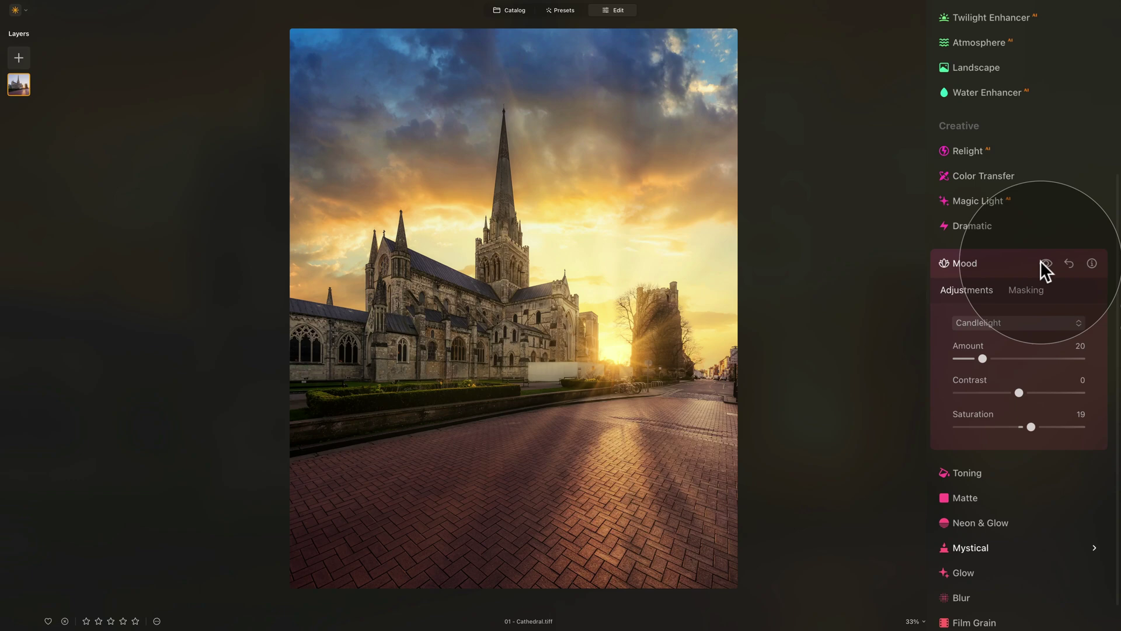
- Add a Vignette centred toward the spire at Amount -40
left_click(976, 259)
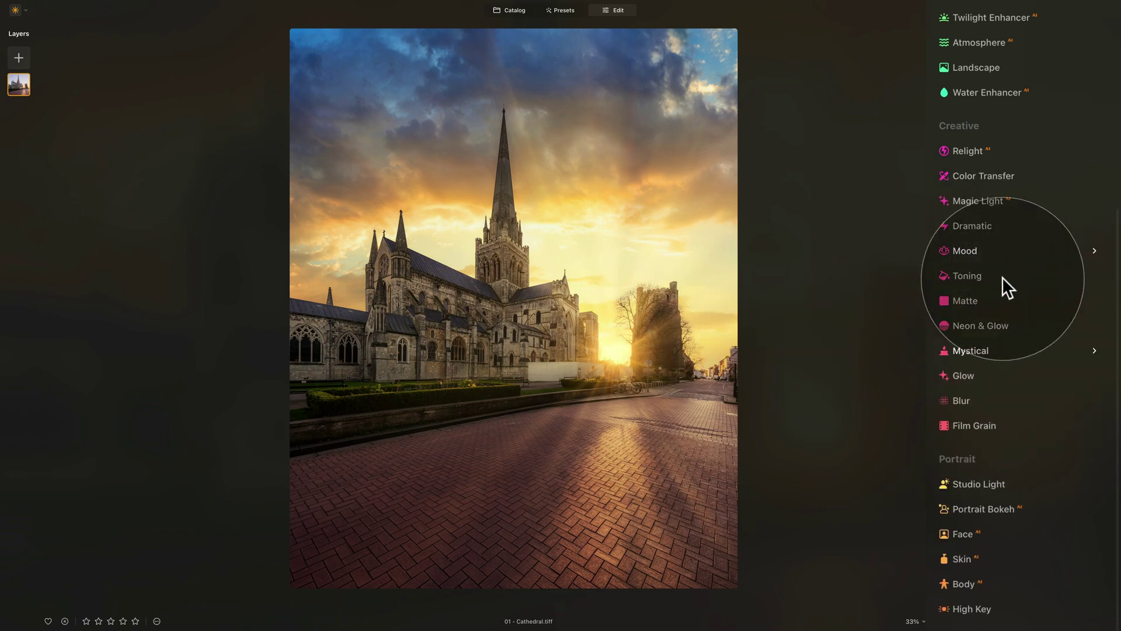
scroll(978, 246, "up", 6)
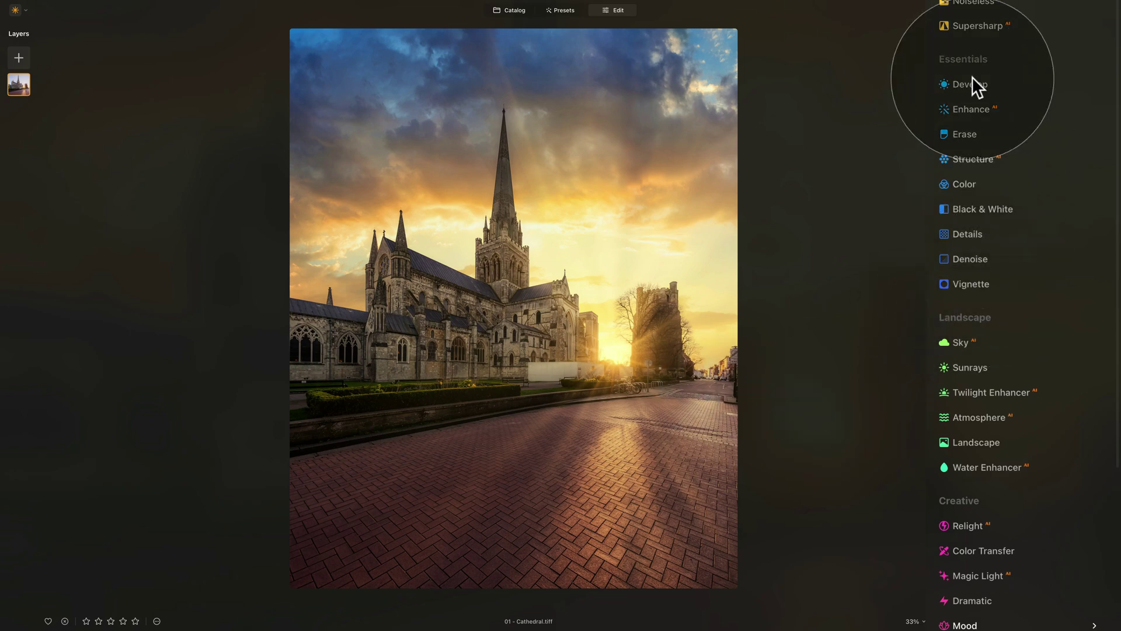
left_click(977, 284)
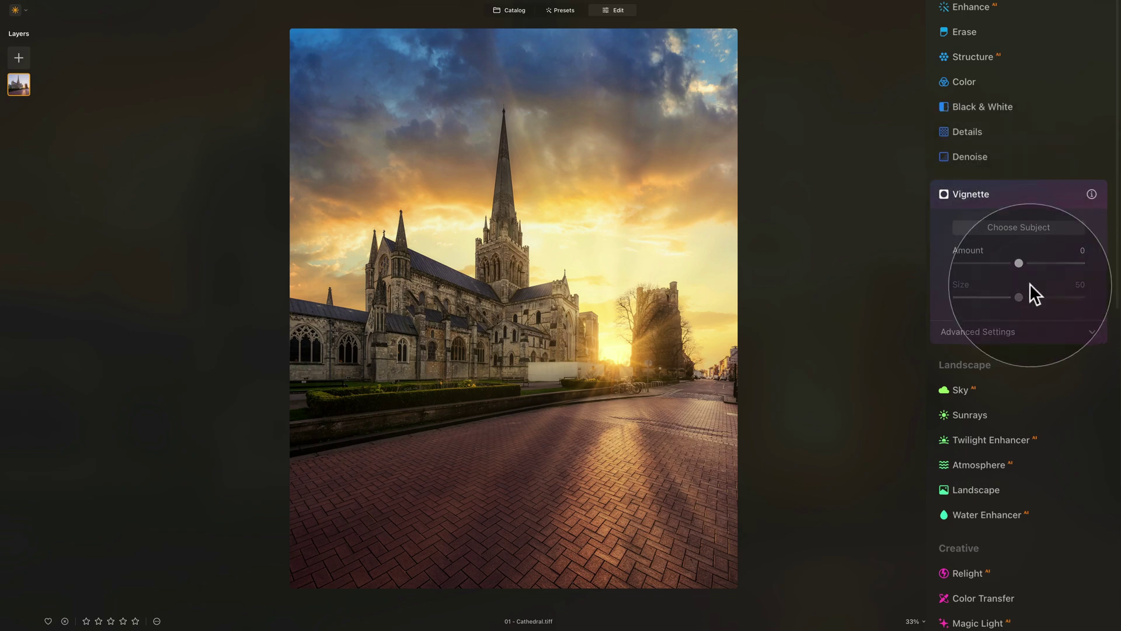
left_click_drag(1018, 263, 966, 265)
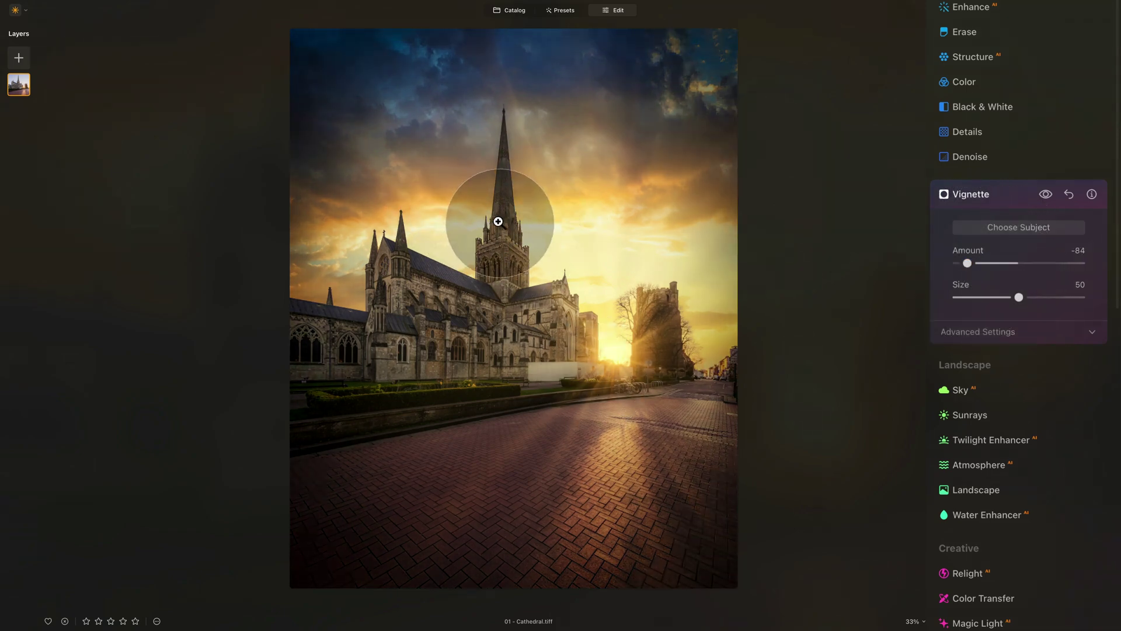
left_click_drag(967, 262, 978, 264)
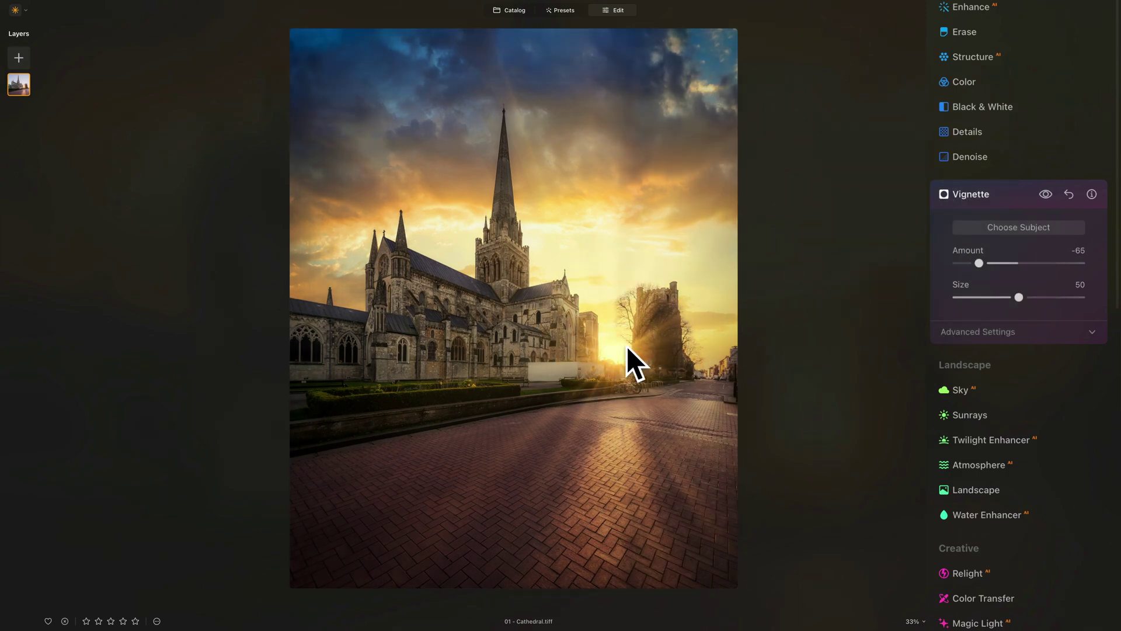
left_click_drag(978, 263, 985, 264)
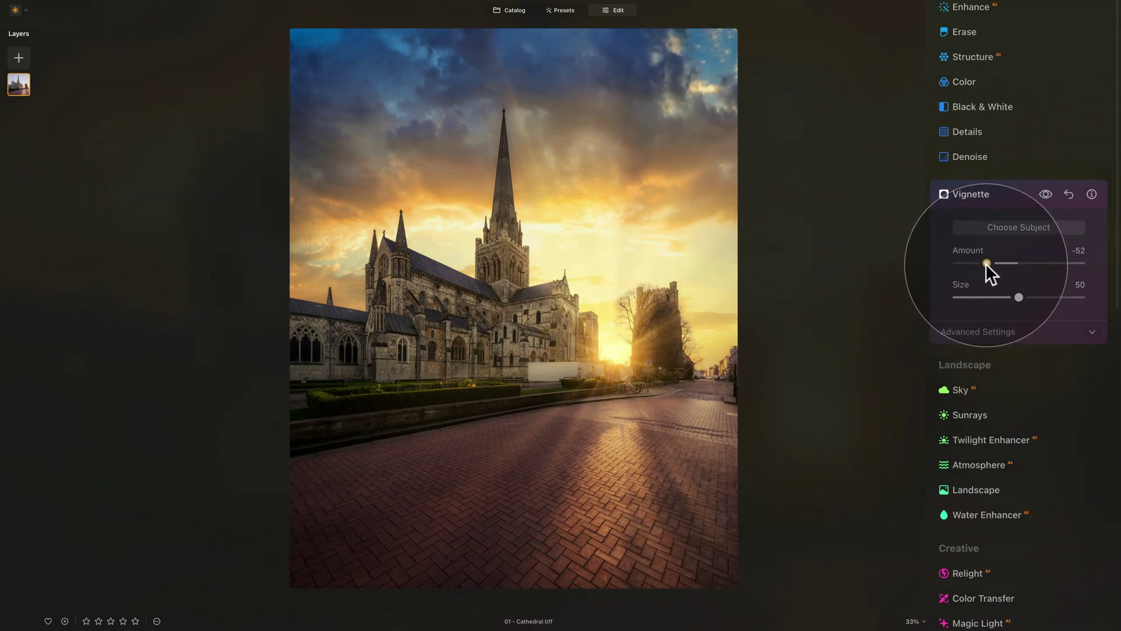
left_click(1027, 227)
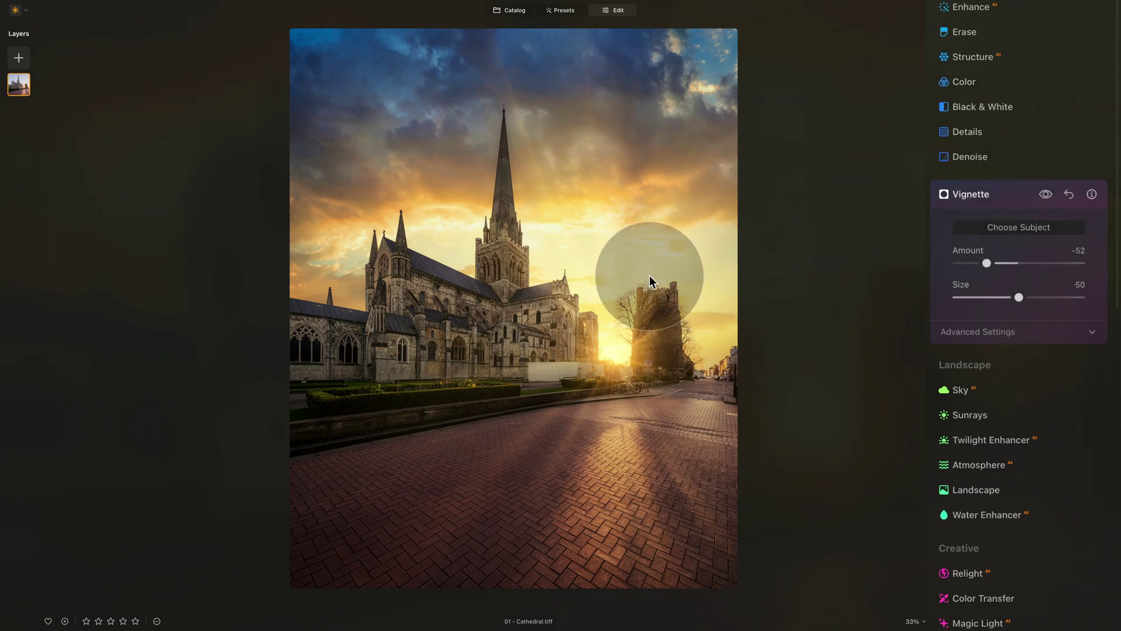
mouse_move(649, 275)
left_mouse_down()
mouse_move(644, 167)
mouse_move(614, 132)
mouse_move(511, 155)
mouse_move(420, 228)
mouse_move(474, 311)
mouse_move(530, 325)
mouse_move(585, 285)
mouse_move(609, 285)
mouse_move(597, 268)
mouse_move(532, 282)
mouse_move(585, 303)
mouse_move(584, 287)
left_mouse_up()
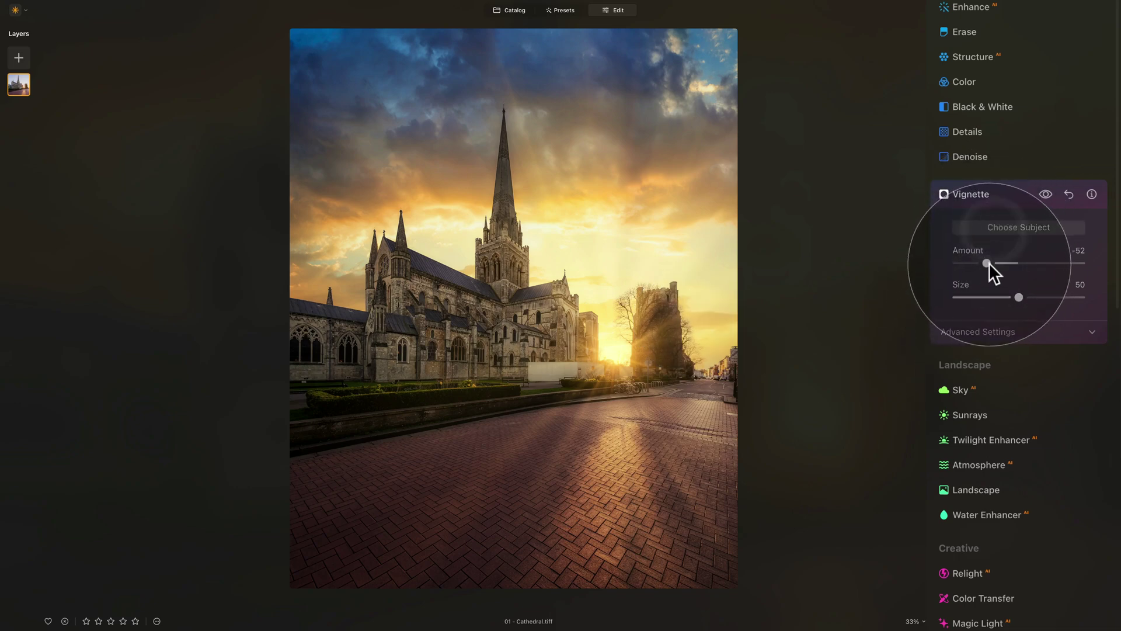
left_click_drag(988, 263, 996, 263)
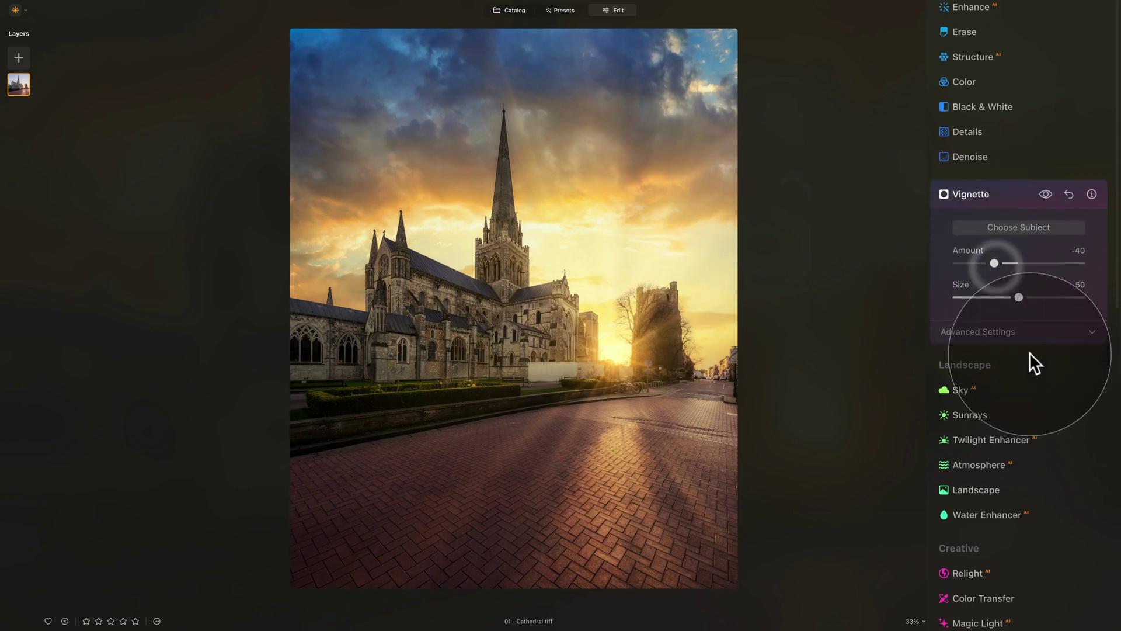
- Raise the vignette's Inner Light to 10 and toggle the vignette off to compare
left_click(1010, 331)
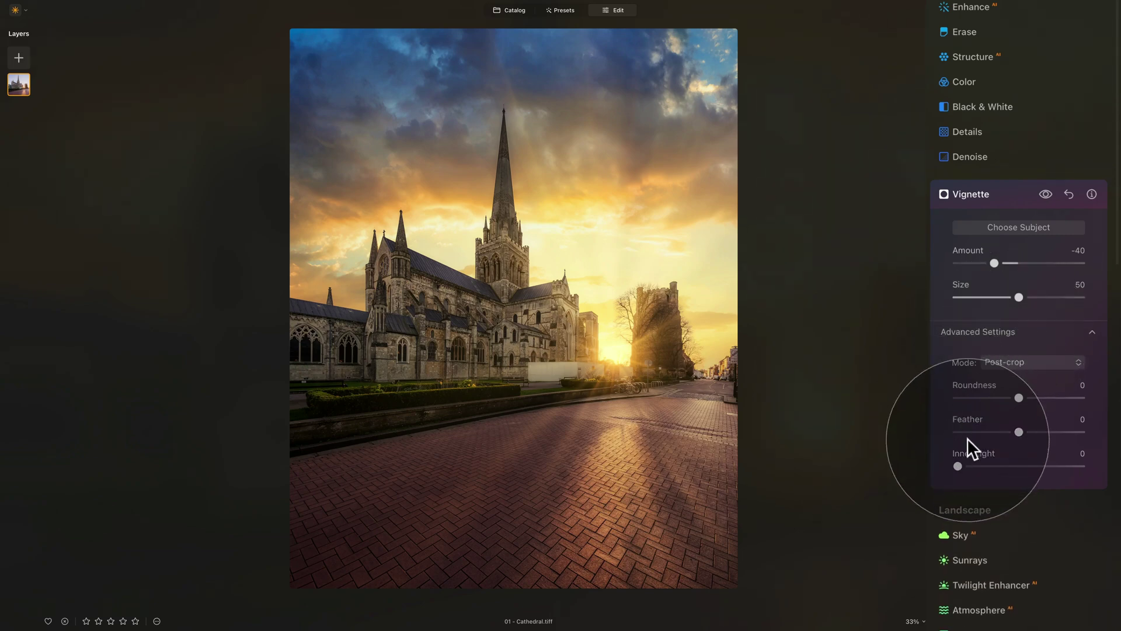
mouse_move(957, 465)
left_mouse_down()
mouse_move(978, 467)
mouse_move(969, 466)
left_mouse_up()
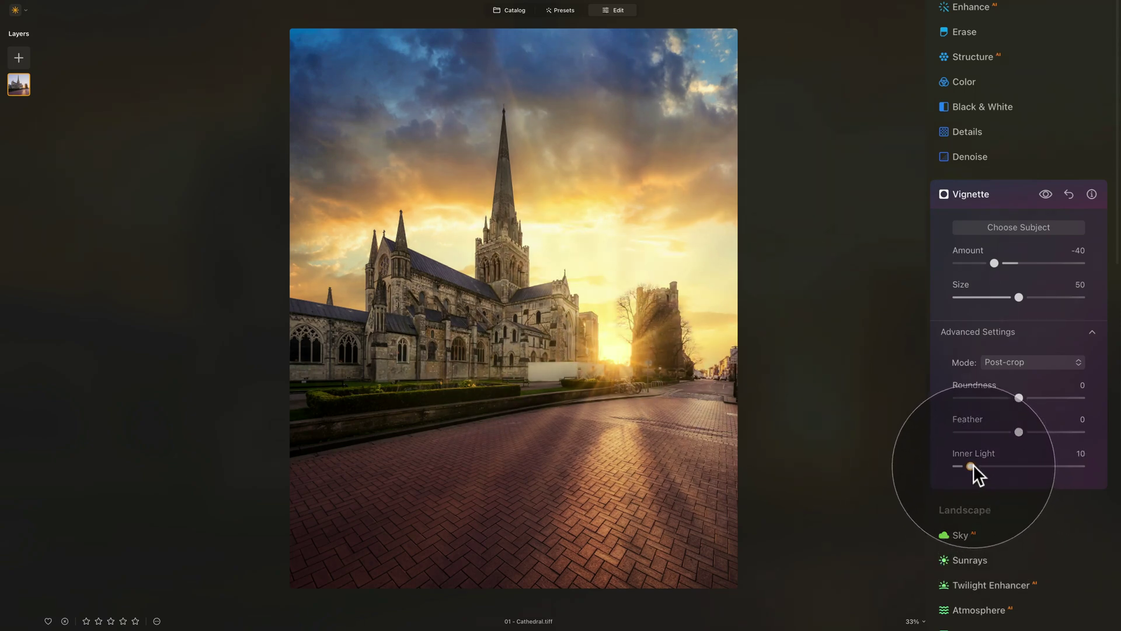
left_click(1013, 328)
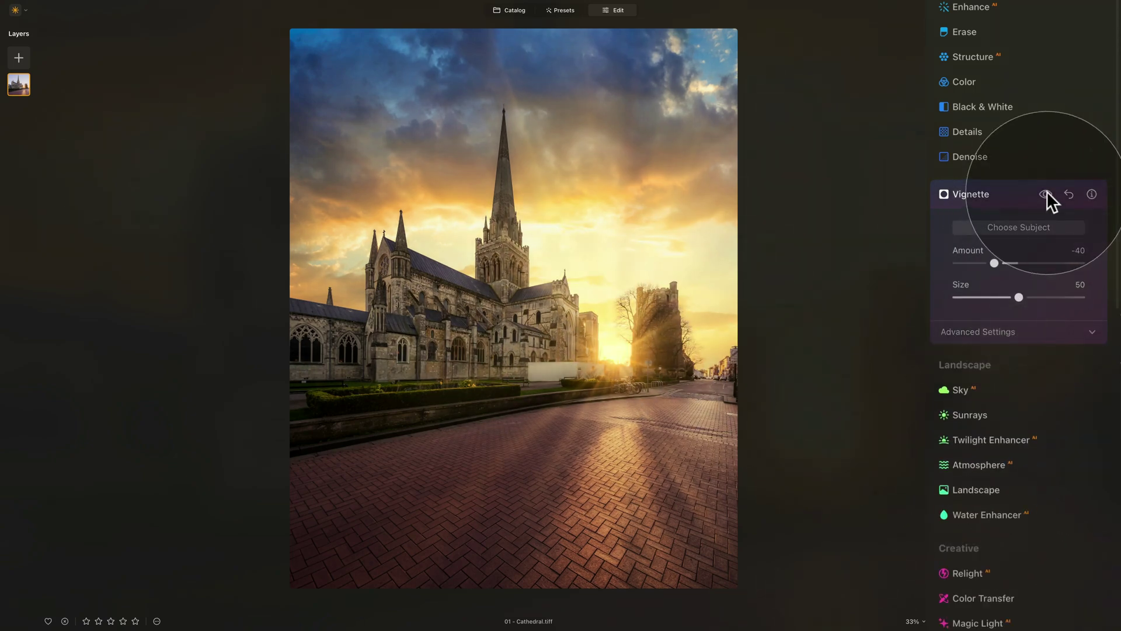
left_click(1046, 193)
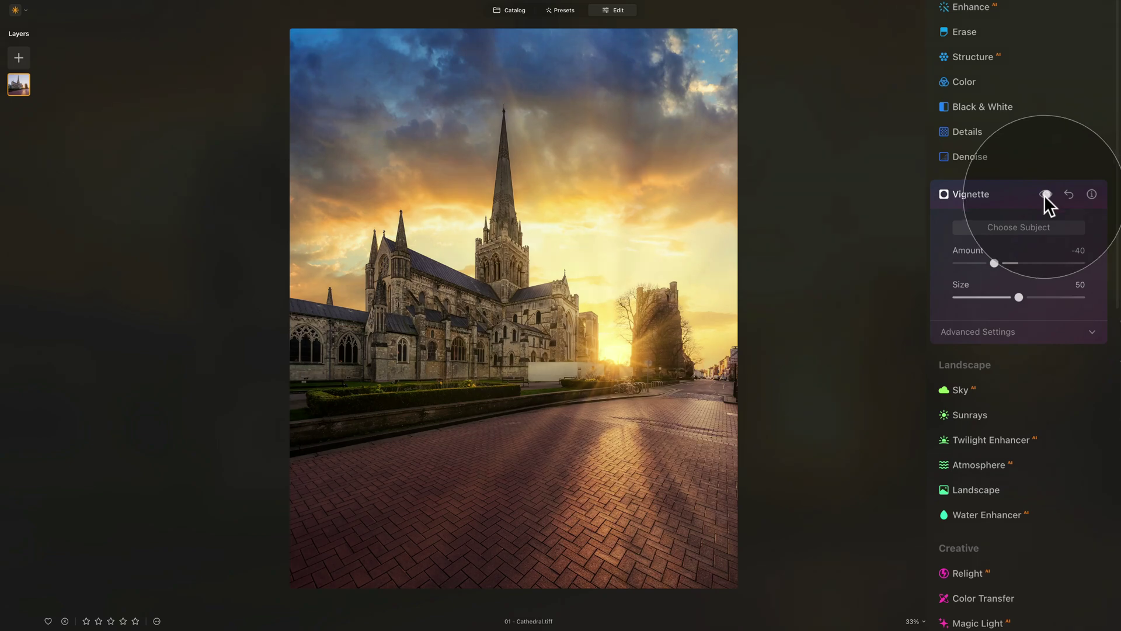
left_click(998, 194)
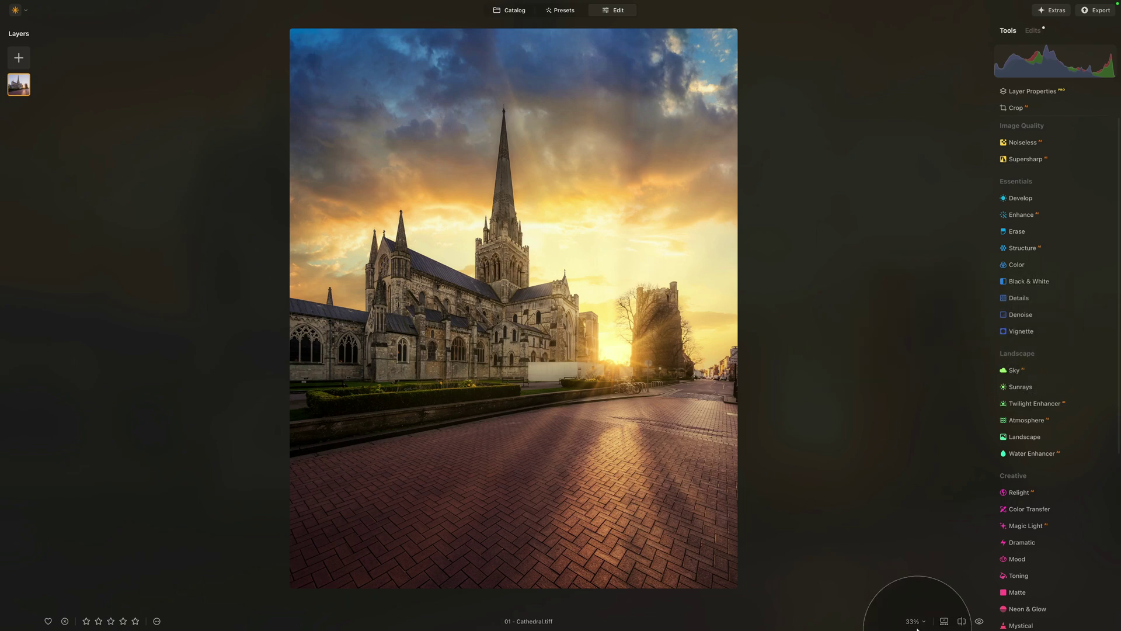
left_click(979, 622)
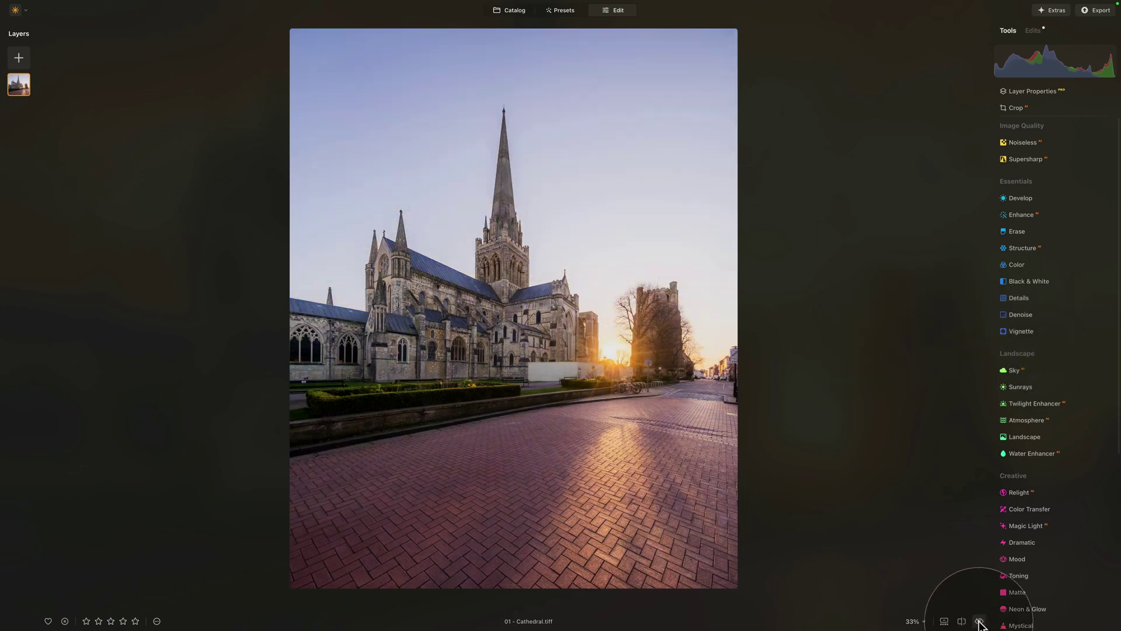
left_click(979, 622)
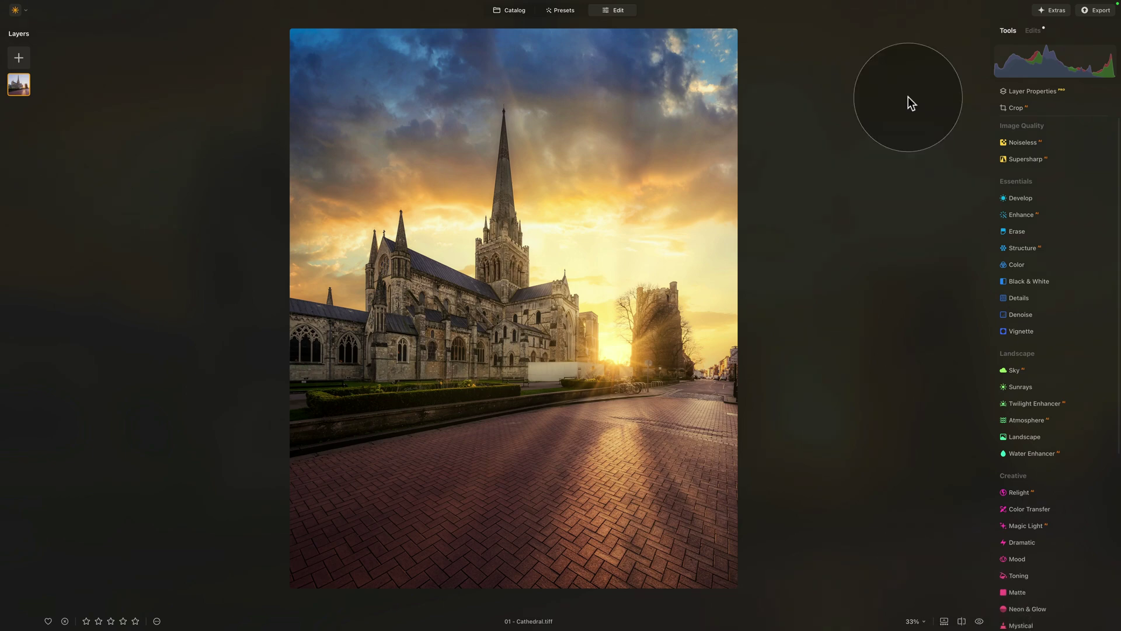
left_click(1032, 31)
left_click(1033, 309)
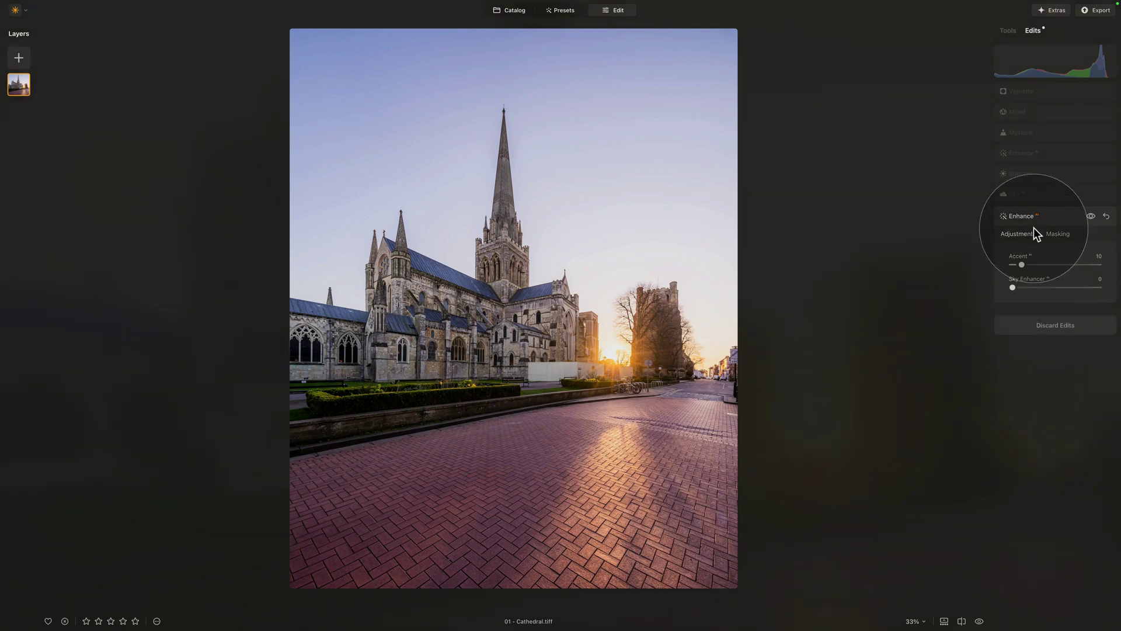
left_click(1025, 193)
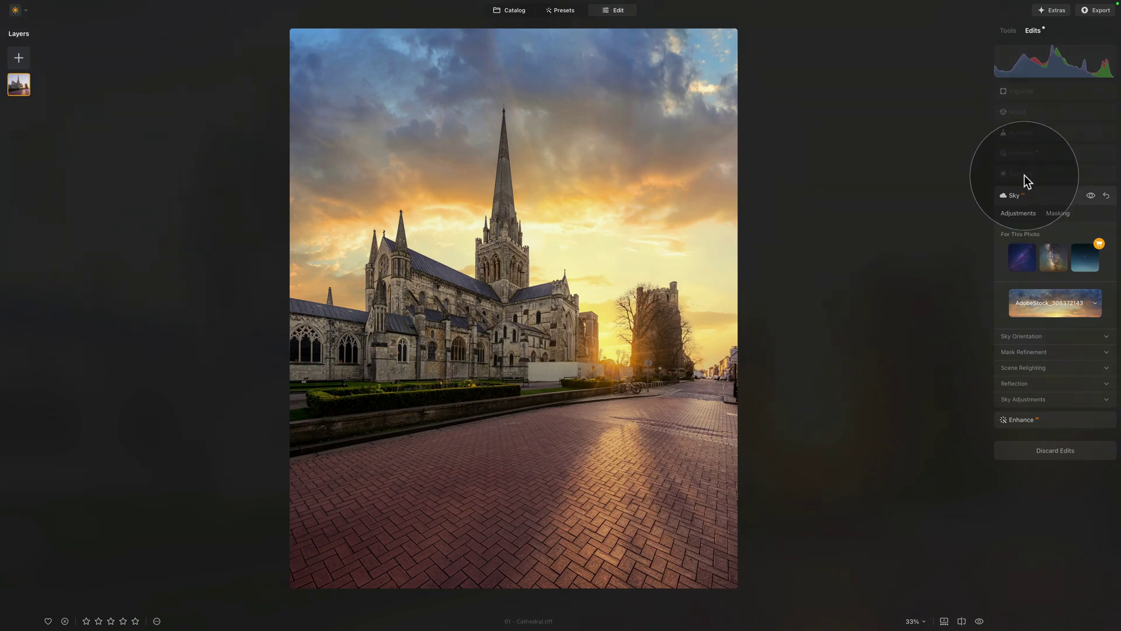
left_click(1025, 173)
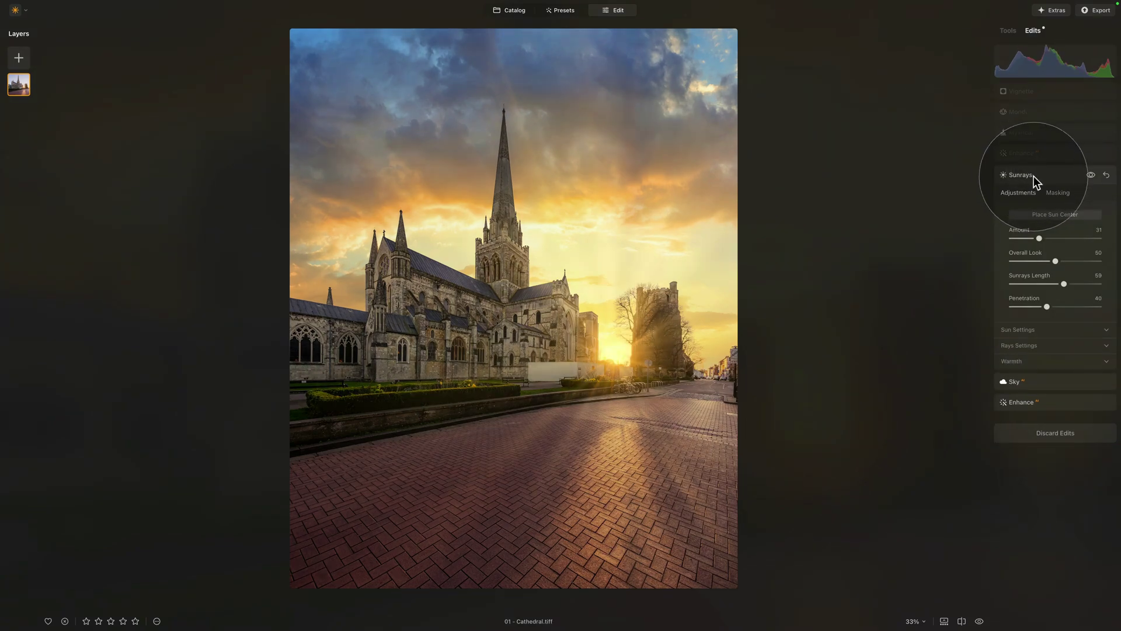
left_click(1043, 155)
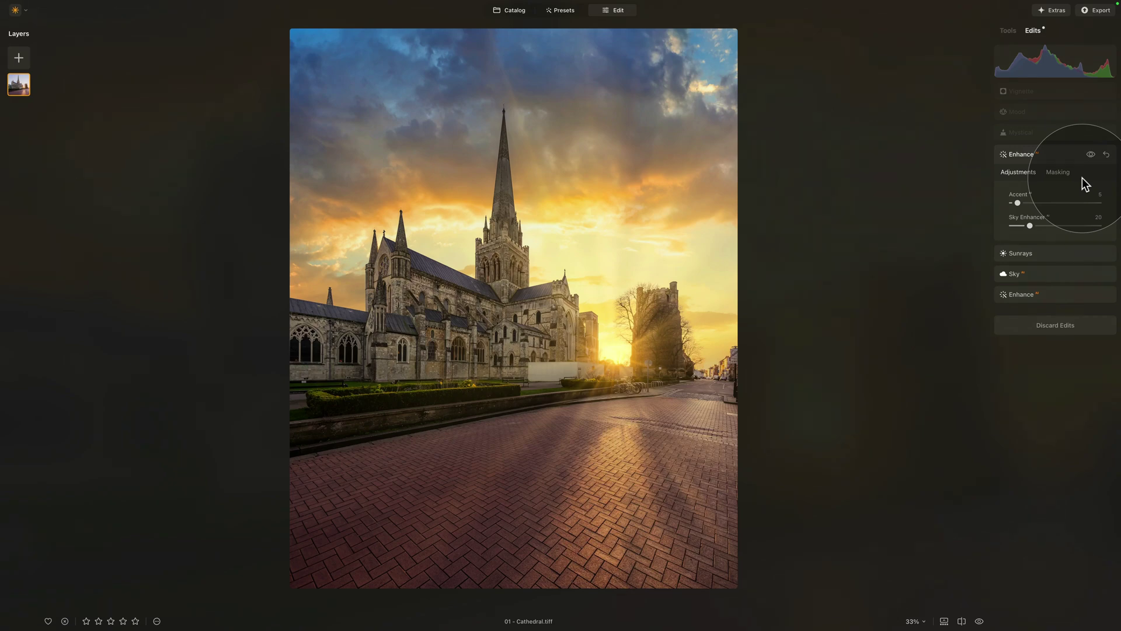
left_click(1041, 133)
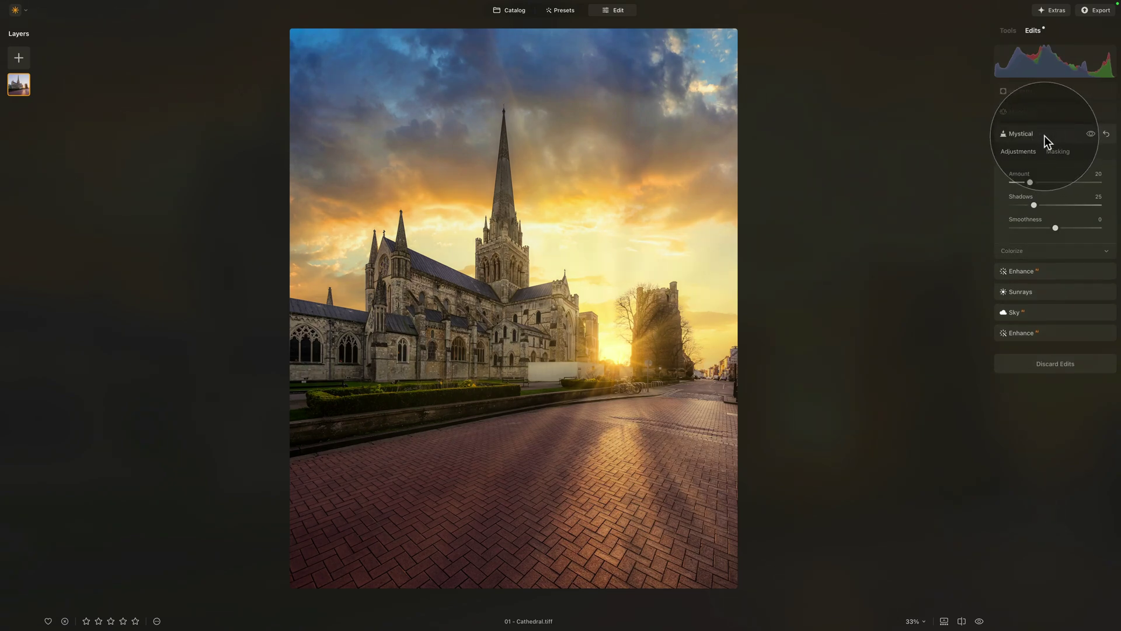
left_click(1041, 110)
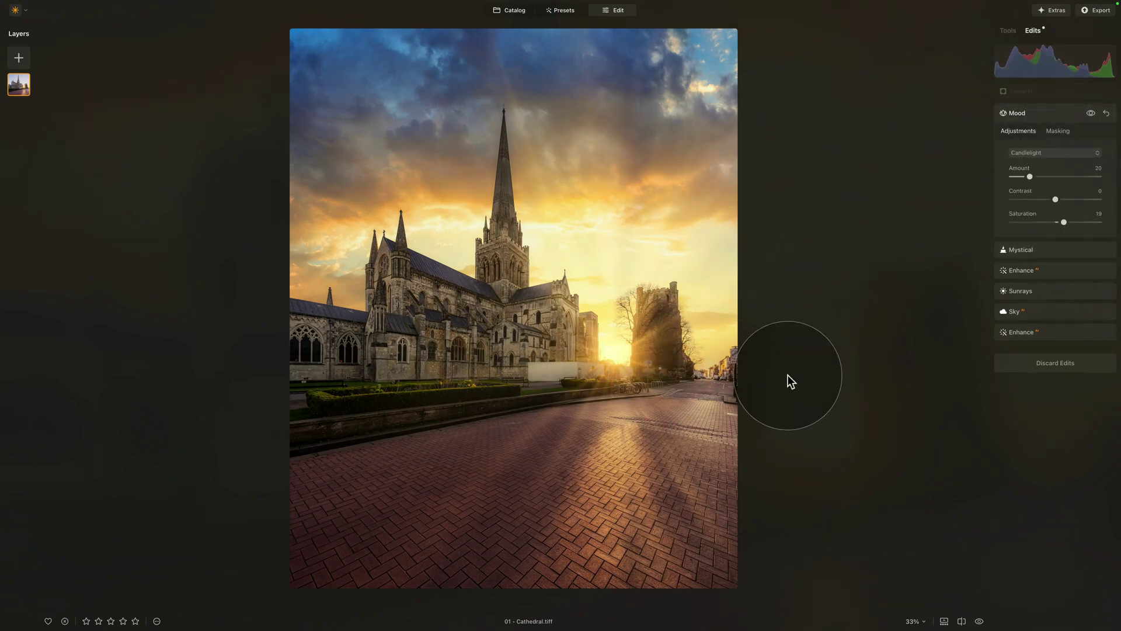
left_click(1040, 92)
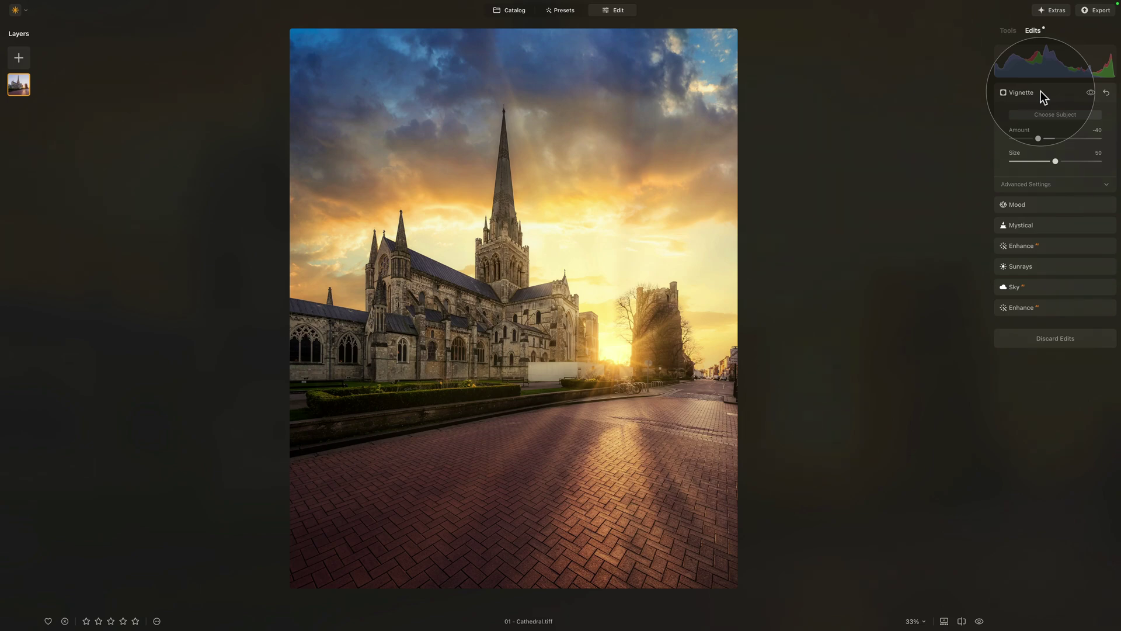
left_click(1009, 32)
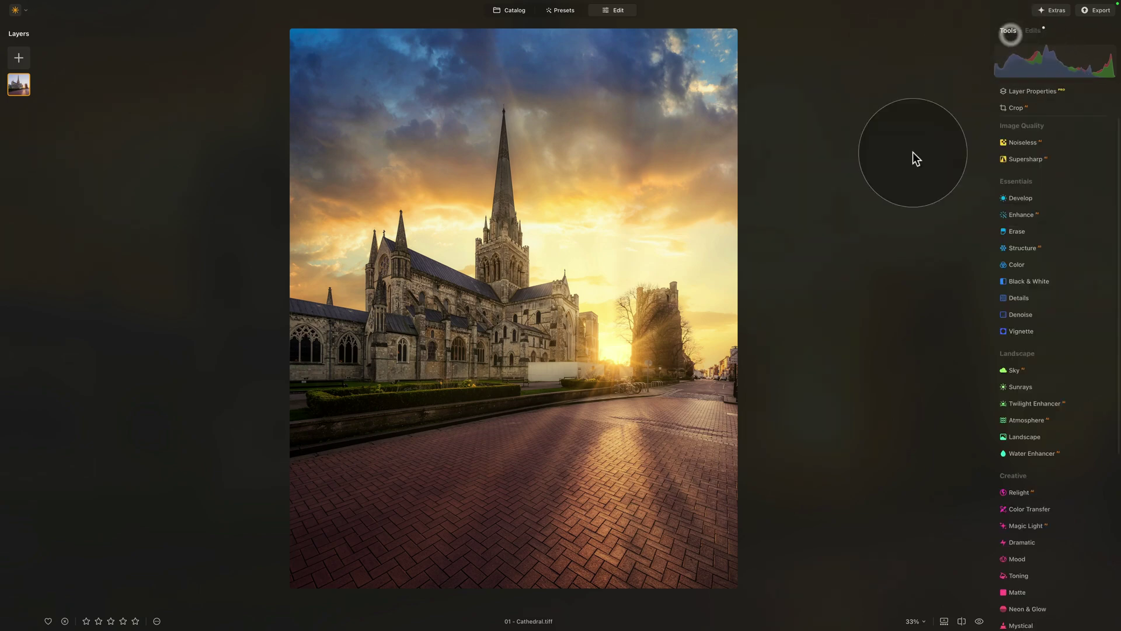
left_click(980, 622)
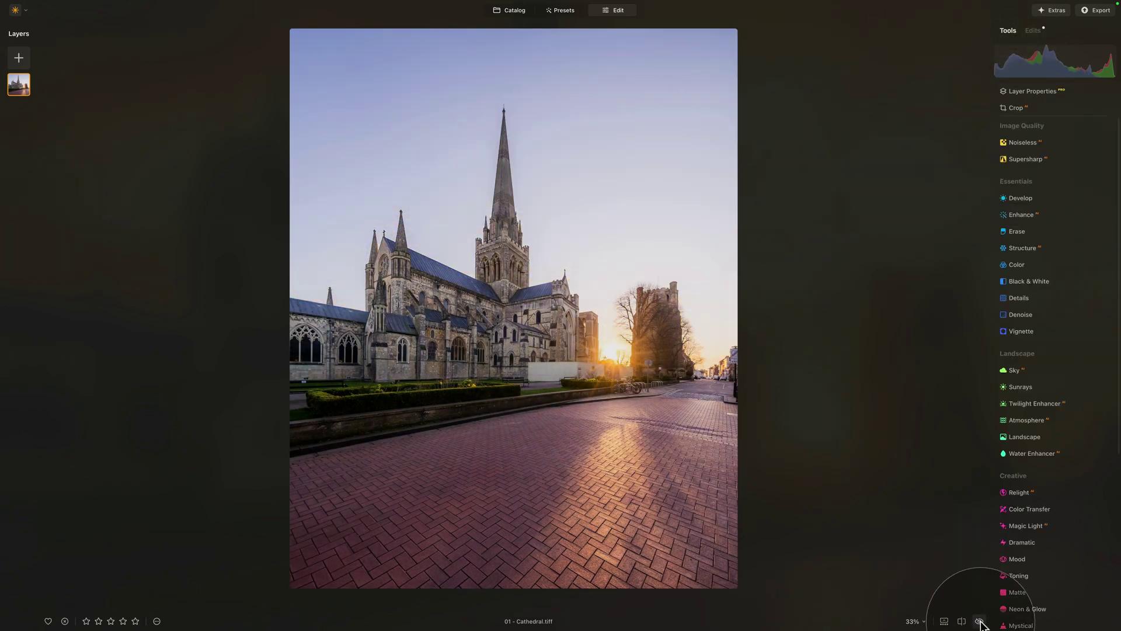
left_click(979, 621)
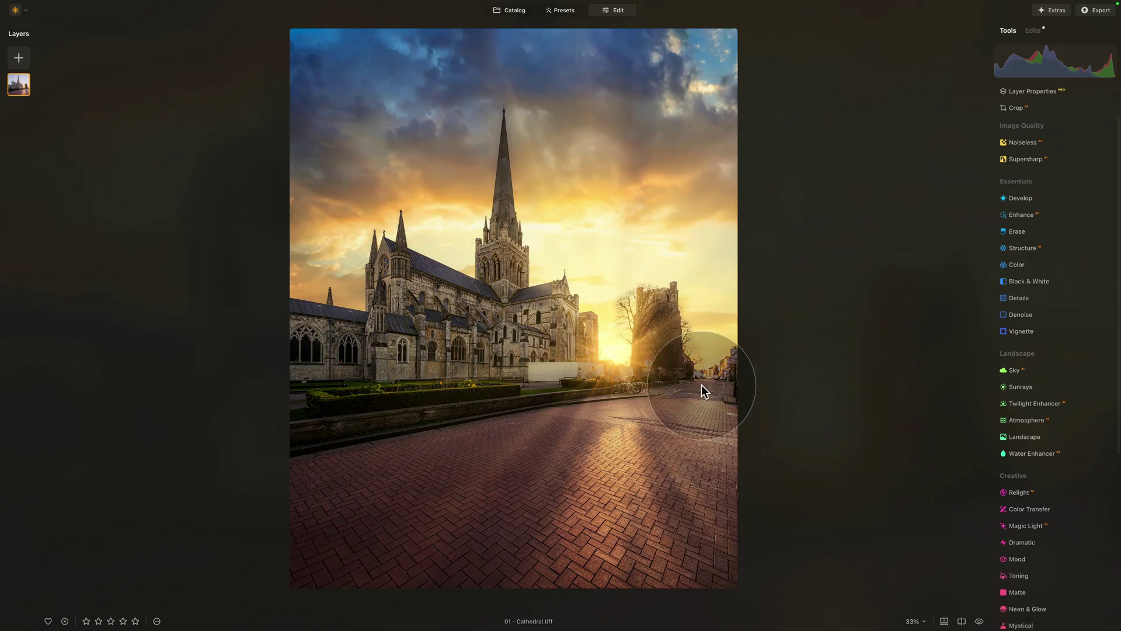